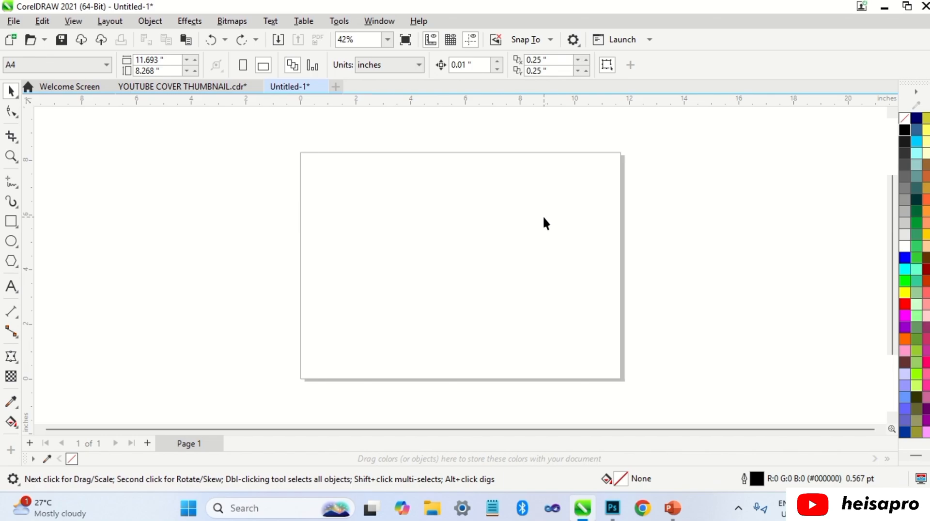
# Step: Add two blank pages after Page 1 and undo both additions
pyautogui.click(147, 443)
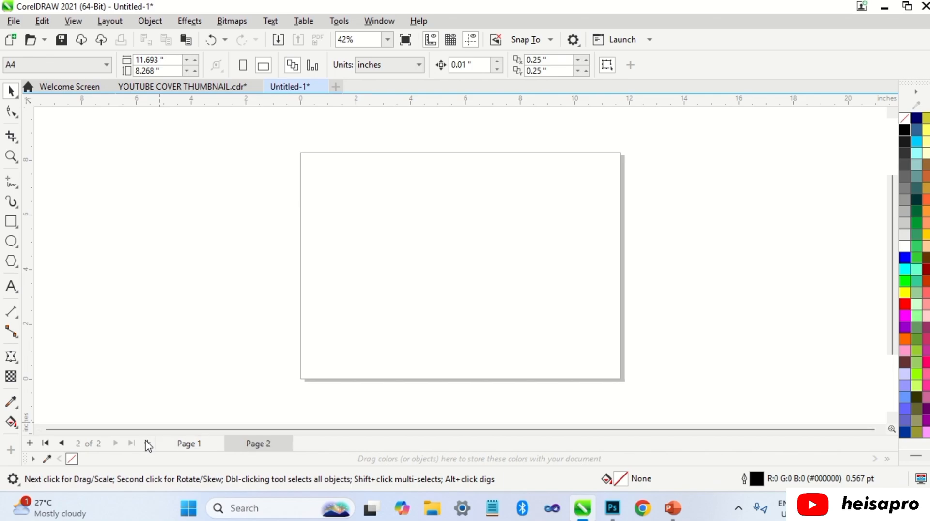
pyautogui.click(147, 443)
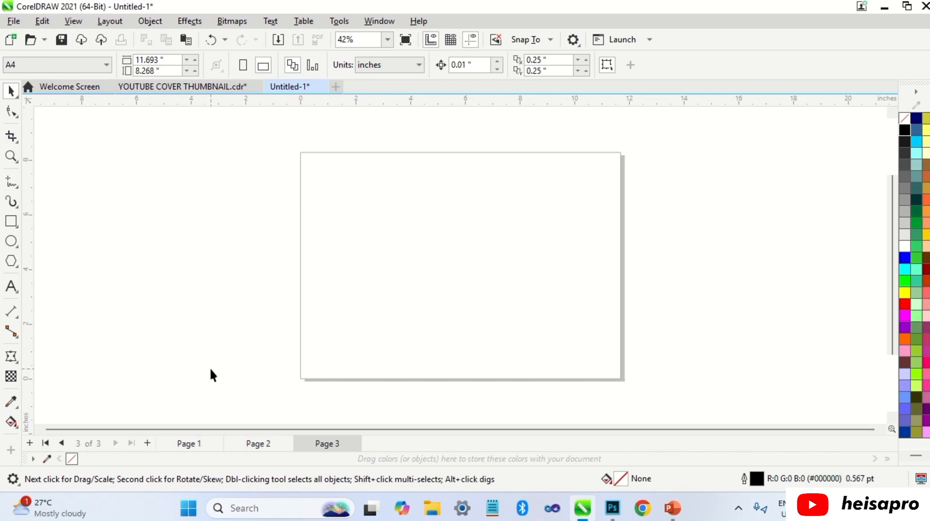
pyautogui.hotkey('ctrl', 'z')
pyautogui.hotkey('ctrl', 'z')
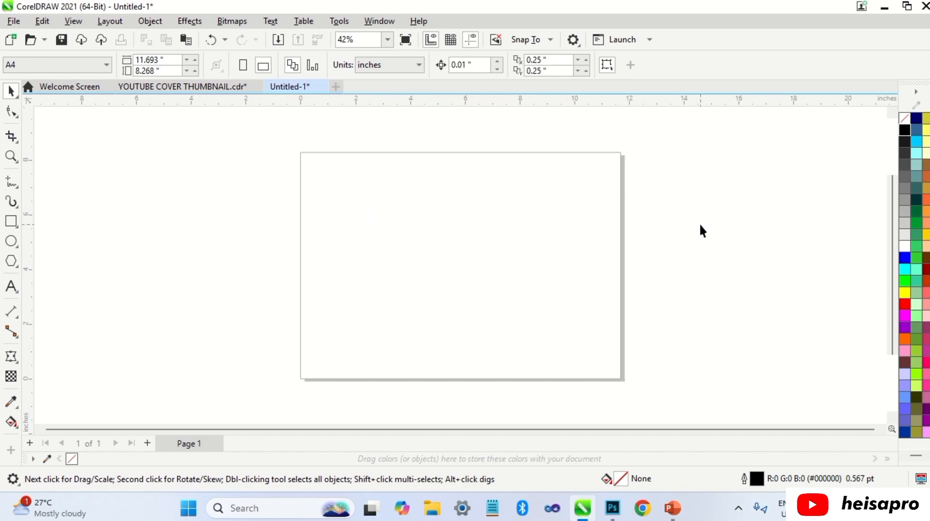
# Step: Draw three overlapping rectangles on the page, about 3.67 × 4.10, 4.62 × 3.67 and 4.37 × 3.80 inches
pyautogui.press('F6')
pyautogui.moveTo(348, 177); pyautogui.dragTo(448, 291)
pyautogui.moveTo(411, 212); pyautogui.dragTo(538, 313)
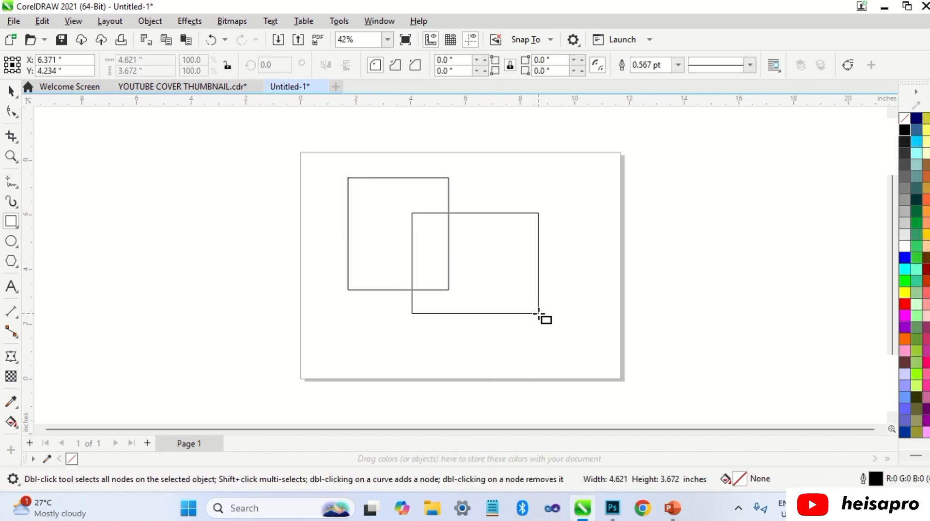
pyautogui.moveTo(393, 249)
pyautogui.mouseDown()
pyautogui.moveTo(521, 347)
pyautogui.moveTo(512, 354)
pyautogui.mouseUp()
# Step: Fill the first rectangle with blue, the second with yellow and the third with red
pyautogui.press('space')
pyautogui.click(904, 257)
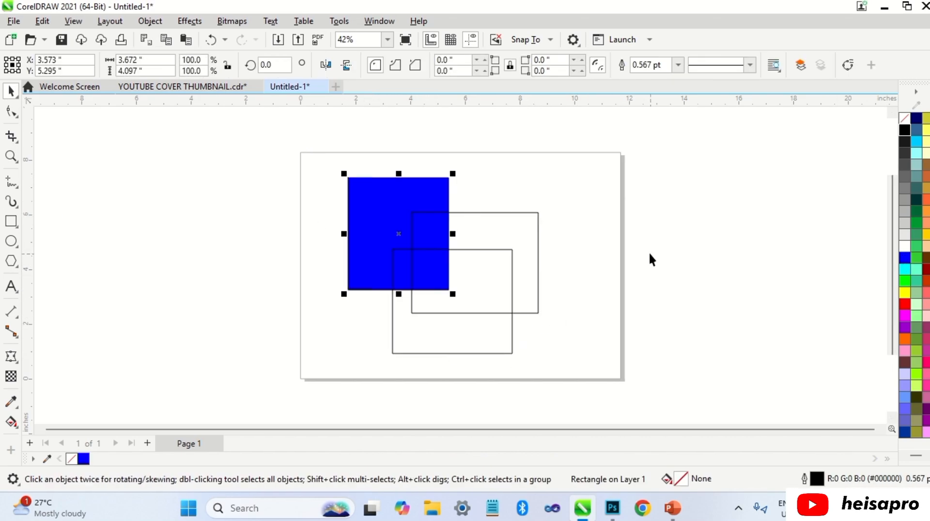
pyautogui.click(538, 262)
pyautogui.click(905, 292)
pyautogui.click(512, 310)
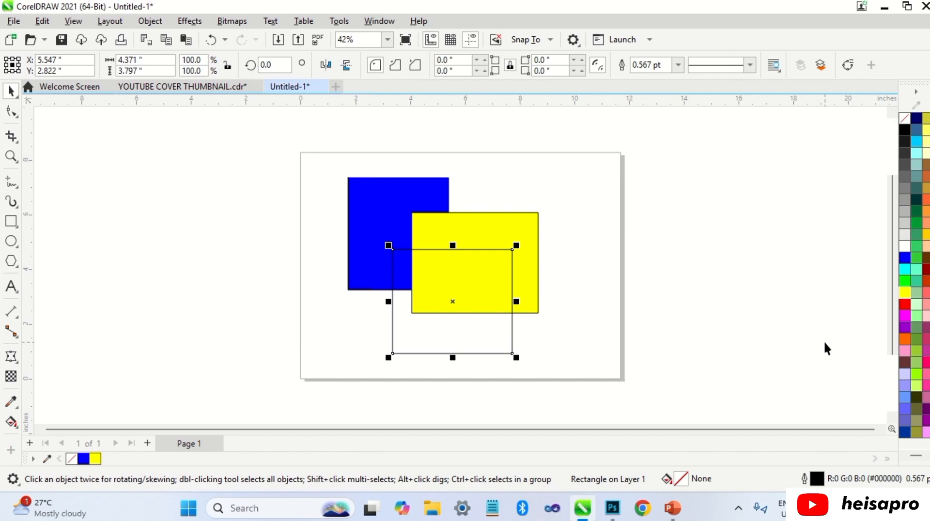
pyautogui.click(905, 304)
pyautogui.click(550, 183)
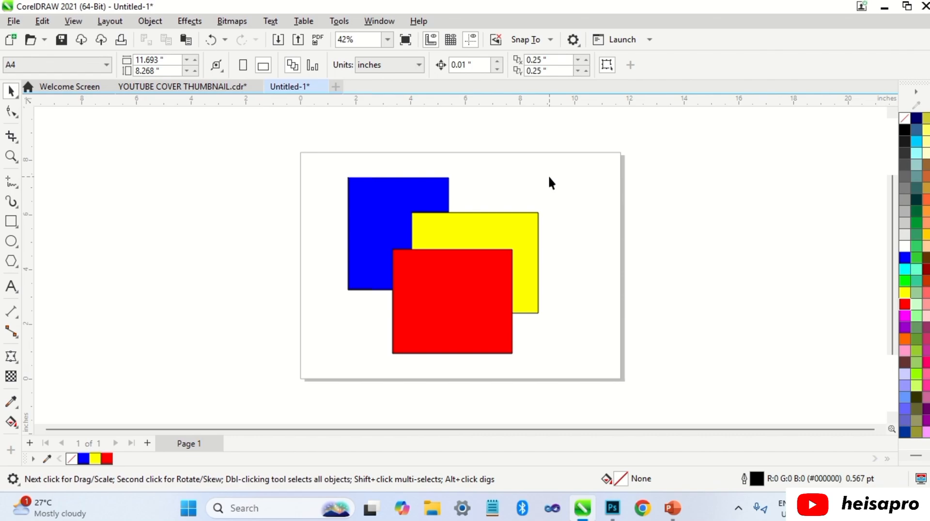
# Step: Bring the blue rectangle to the front of the page twice, undoing the reordering each time
pyautogui.click(442, 188)
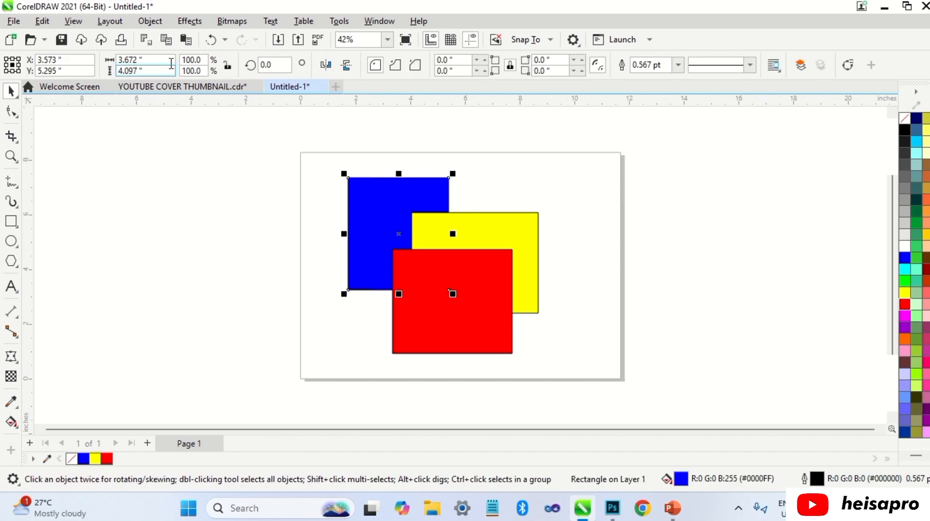
pyautogui.click(156, 25)
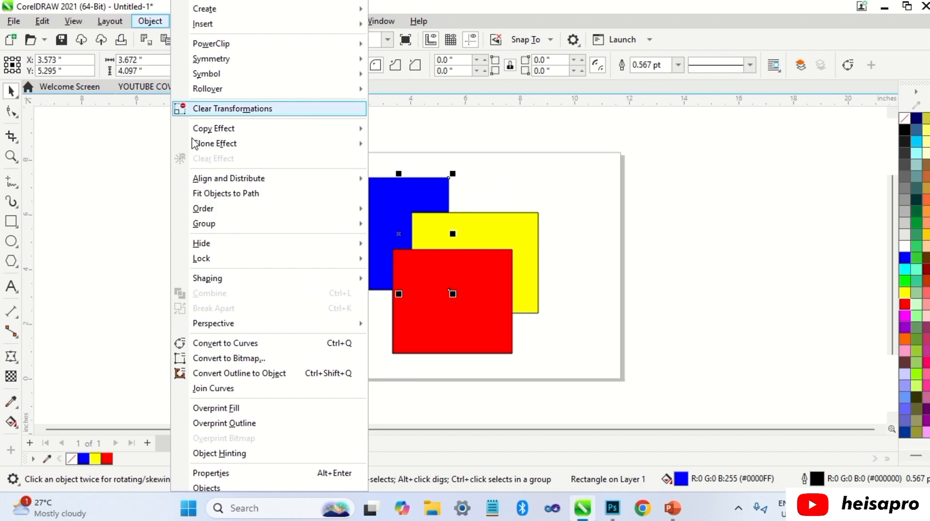
pyautogui.moveTo(297, 209)
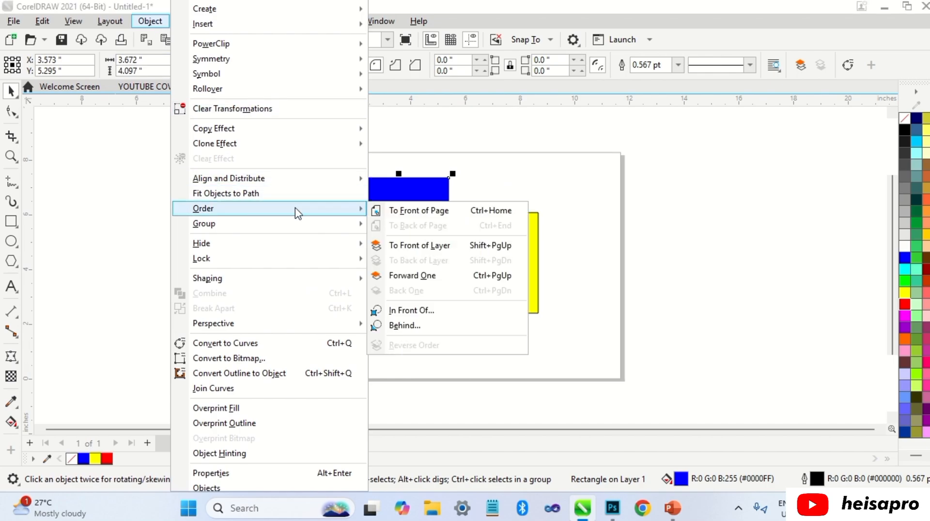
pyautogui.click(397, 213)
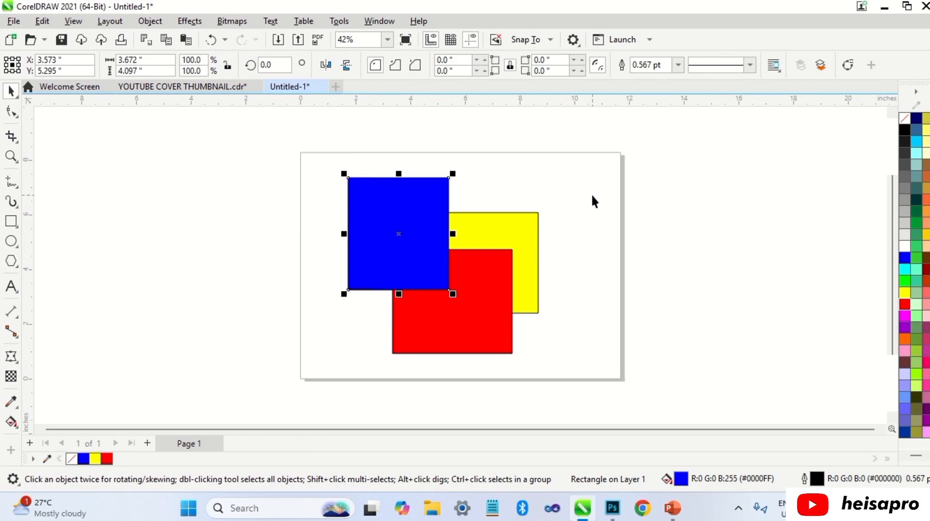
pyautogui.hotkey('ctrl', 'z')
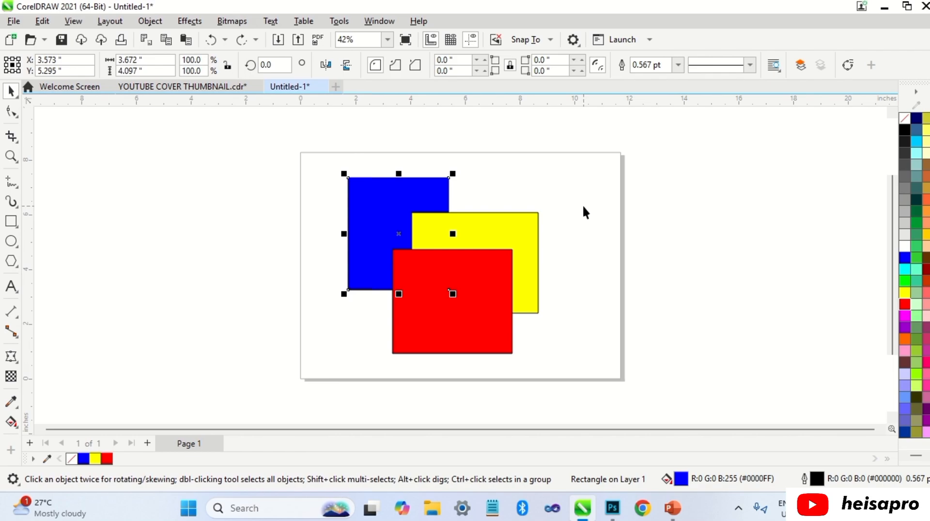
pyautogui.hotkey('ctrl', 'Home')
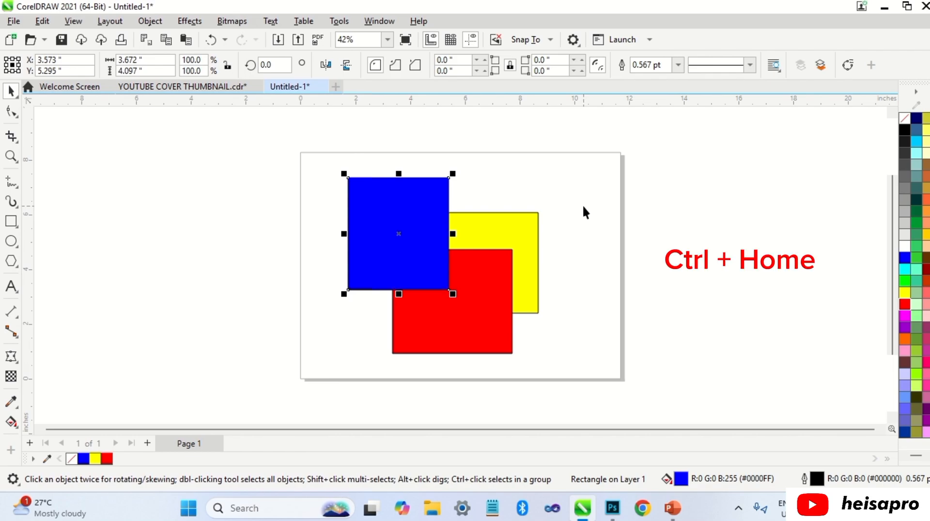
pyautogui.hotkey('ctrl', 'z')
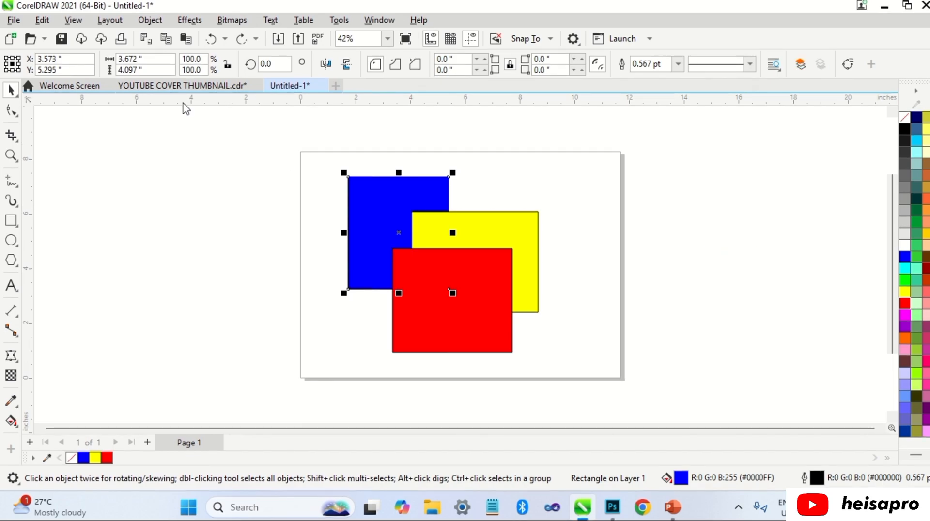
# Step: Try moving the blue rectangle between the front and the back of the layer
pyautogui.click(149, 20)
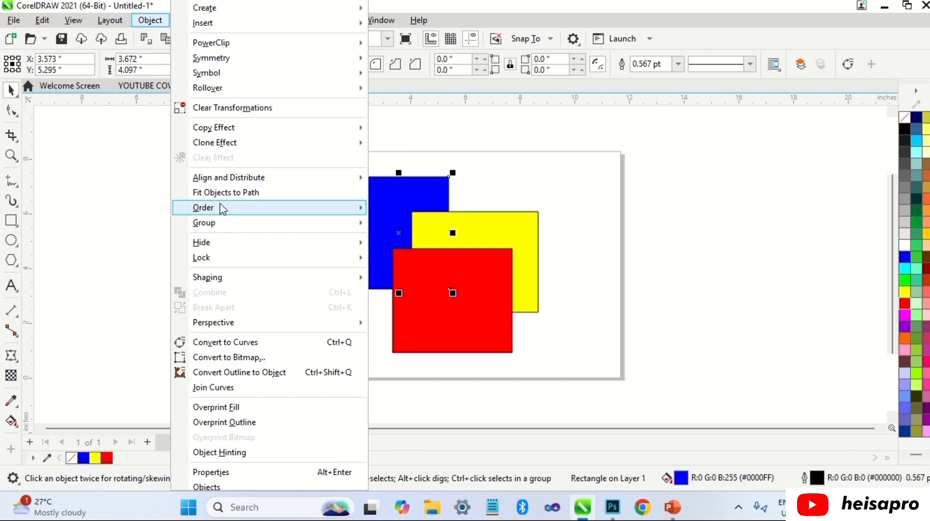
pyautogui.moveTo(222, 210)
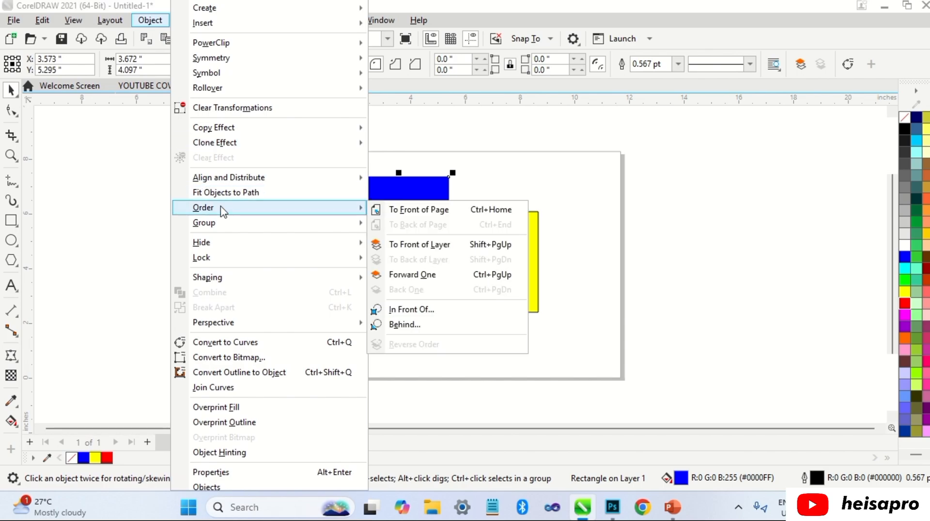
pyautogui.click(395, 244)
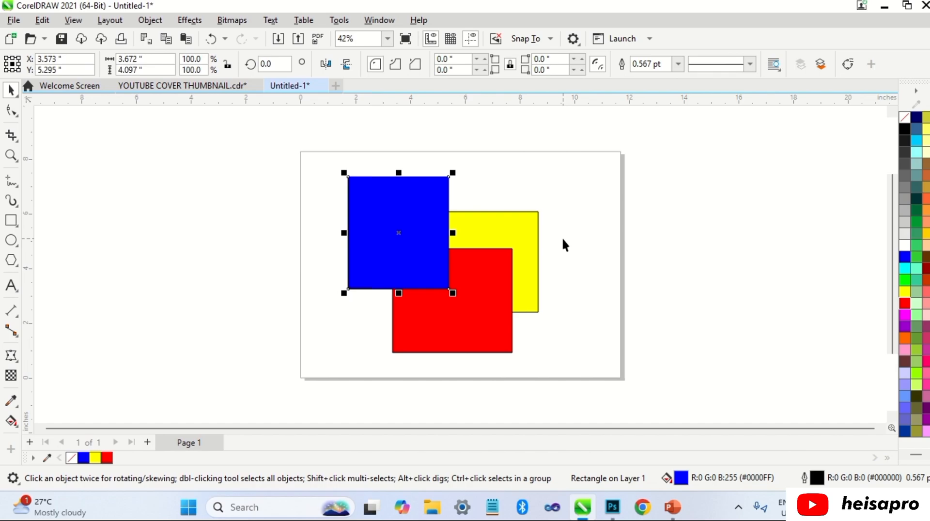
pyautogui.hotkey('shift', 'pagedown')
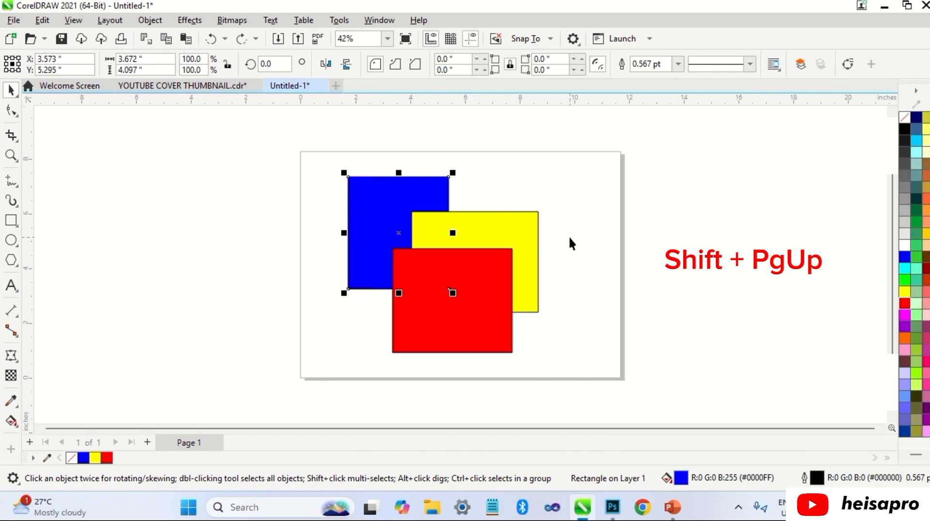
pyautogui.hotkey('shift', 'pageup')
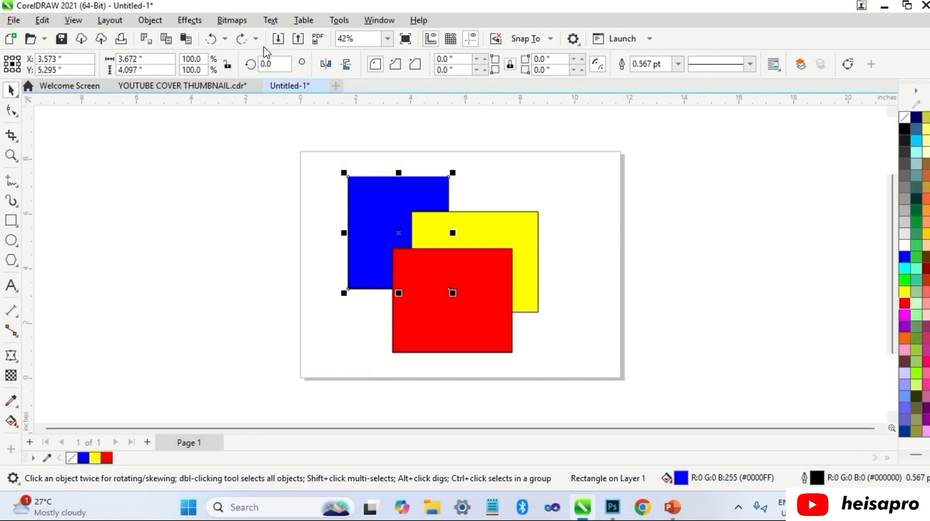
# Step: Move the blue rectangle forward one level twice, past the yellow and red ones, and send it to the back of the layer
pyautogui.click(149, 20)
pyautogui.moveTo(222, 212)
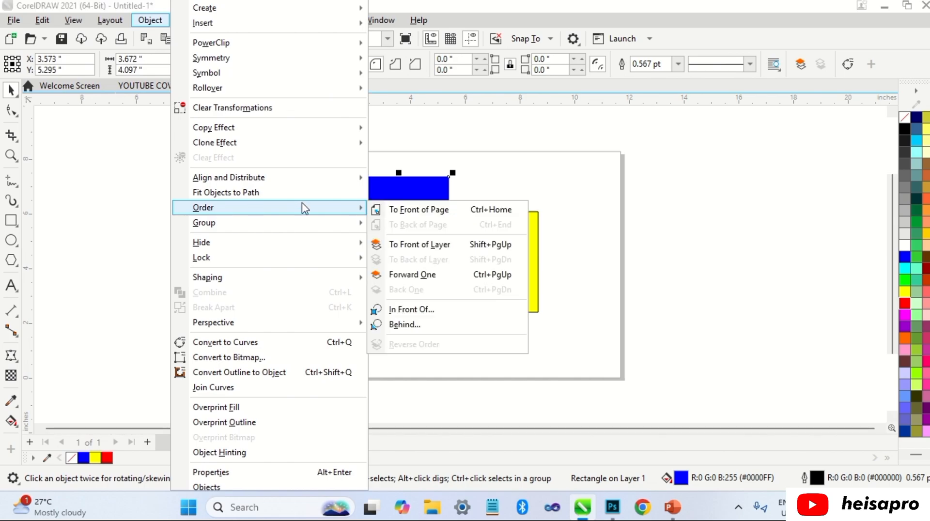
pyautogui.click(418, 276)
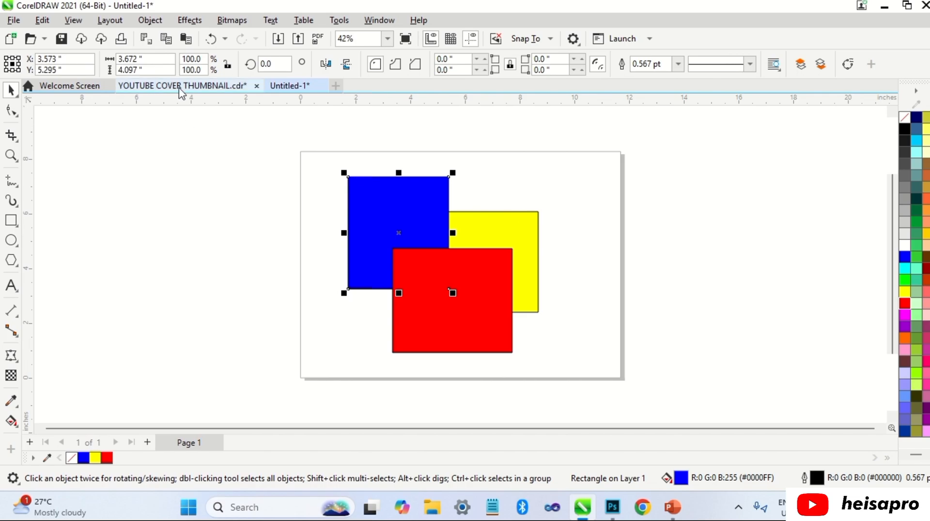
pyautogui.click(151, 20)
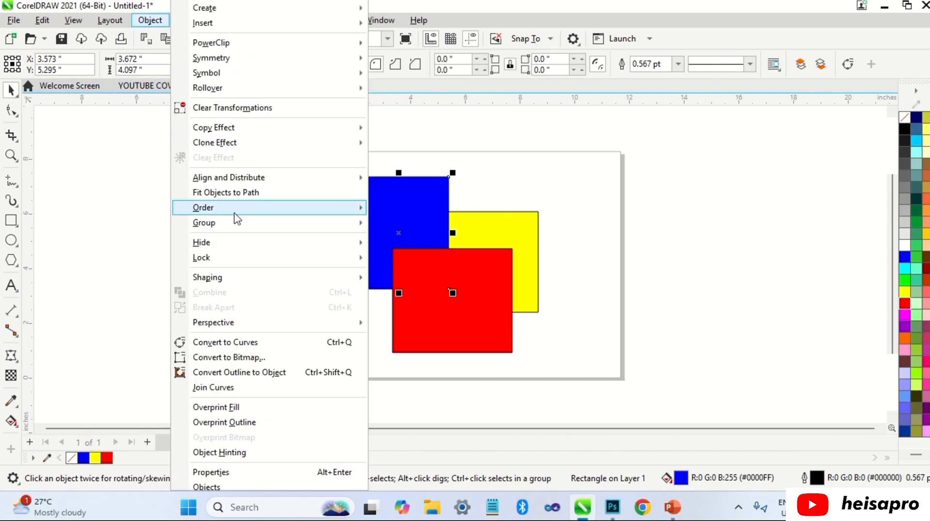
pyautogui.moveTo(284, 210)
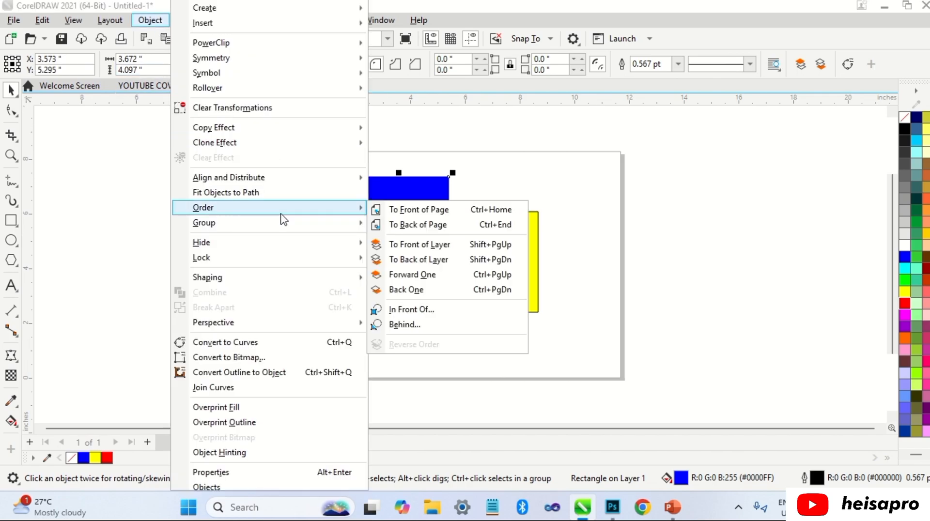
pyautogui.click(425, 274)
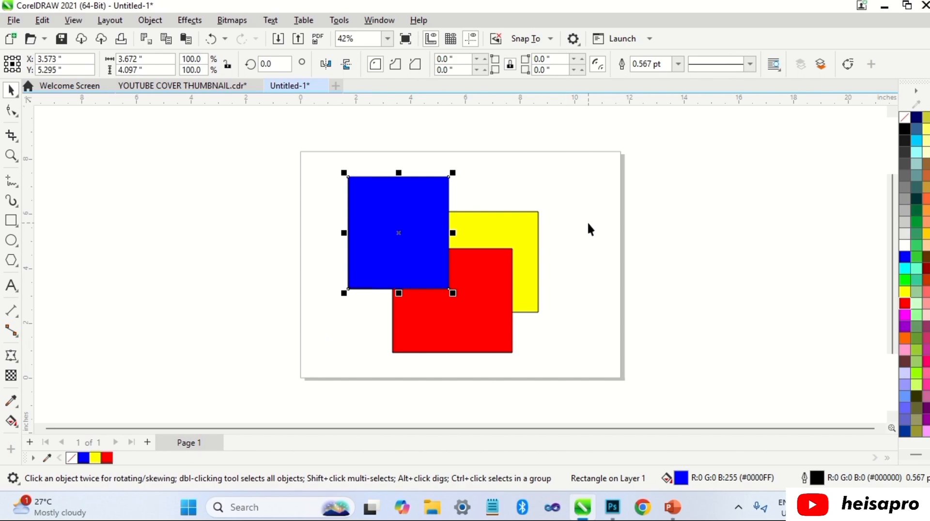
pyautogui.hotkey('shift', 'pagedown')
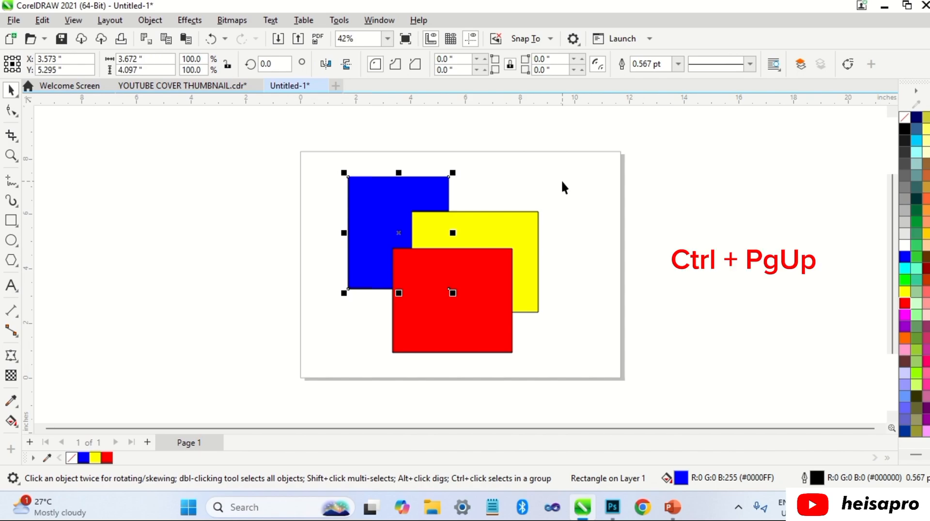
# Step: Raise the blue rectangle by two levels once more and return it to the back of the layer
pyautogui.hotkey('ctrl', 'pageup')
pyautogui.hotkey('ctrl', 'pageup')
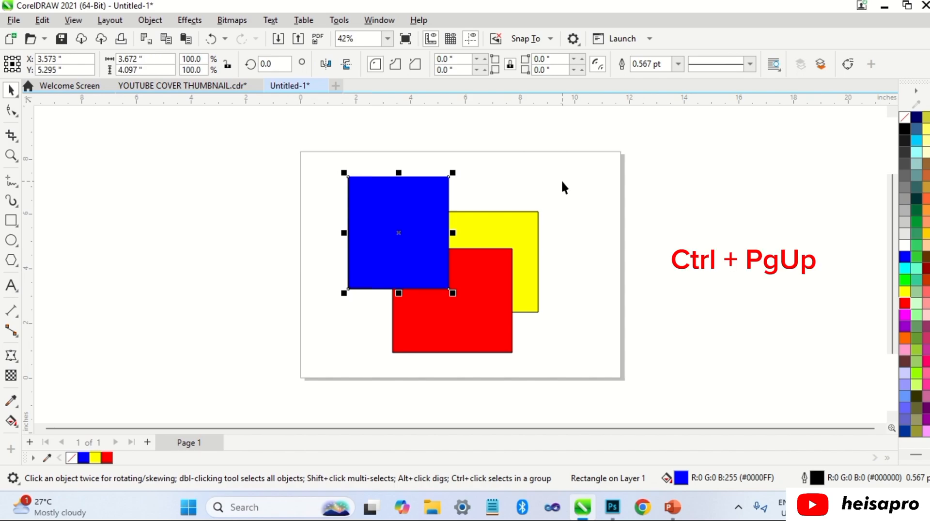
pyautogui.hotkey('shift', 'pagedown')
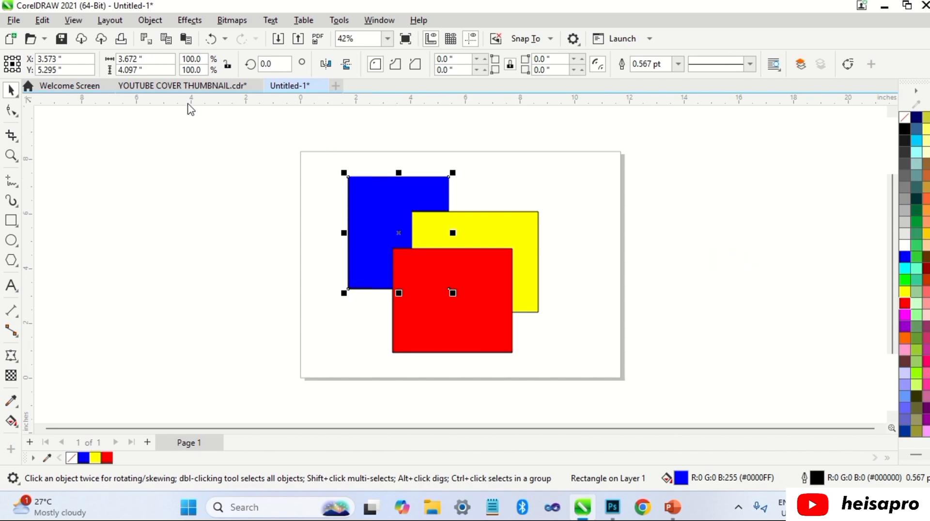
# Step: Place the blue rectangle directly in front of the yellow one using the In Front Of order command
pyautogui.click(148, 21)
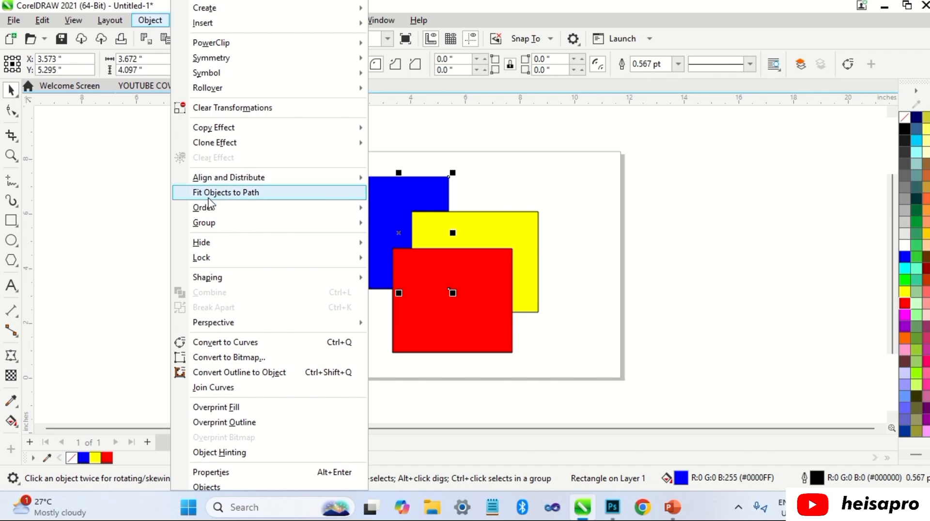
pyautogui.moveTo(218, 209)
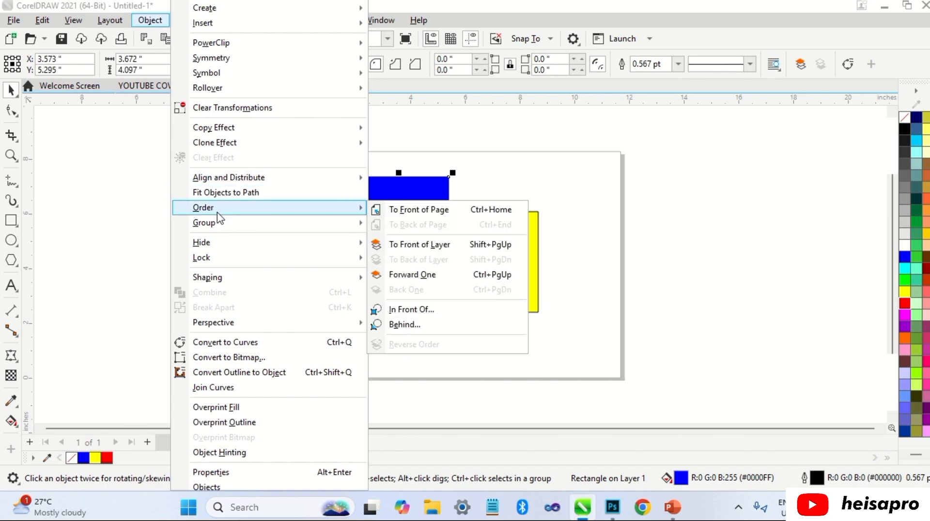
pyautogui.click(418, 311)
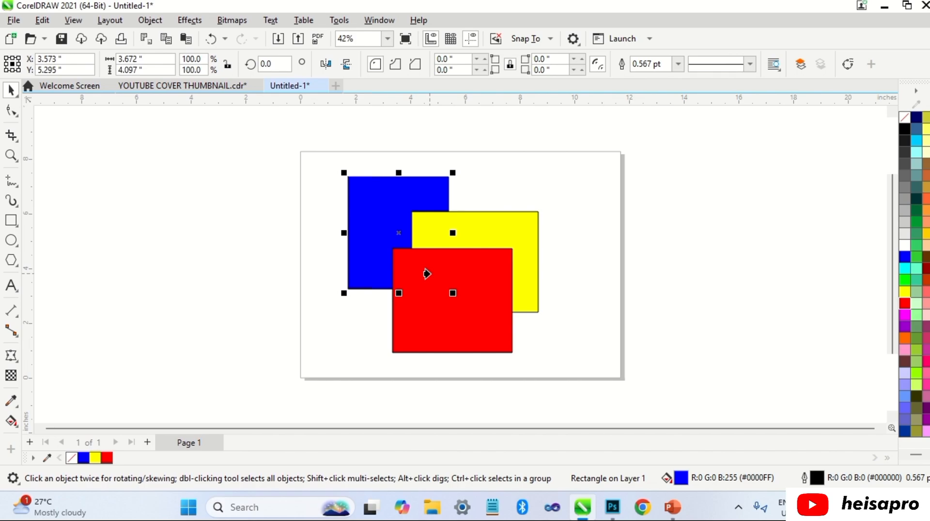
pyautogui.click(505, 234)
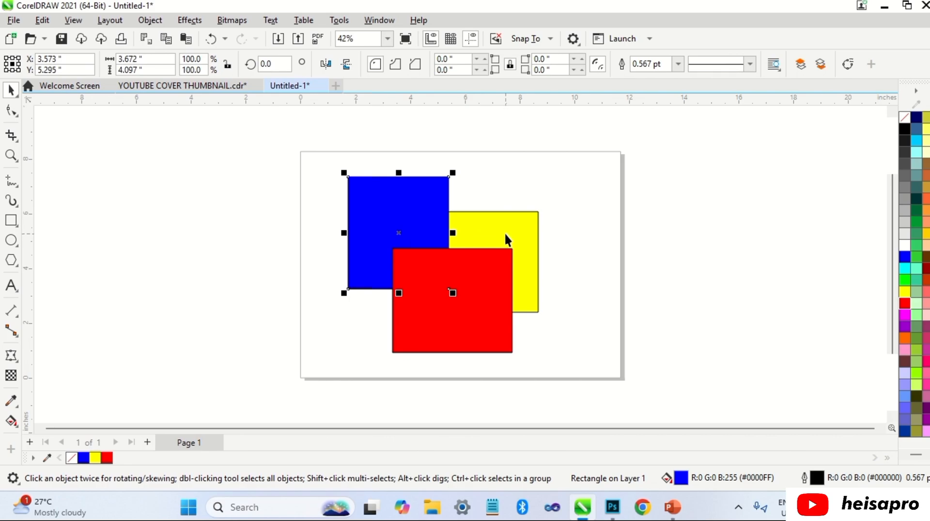
pyautogui.click(530, 216)
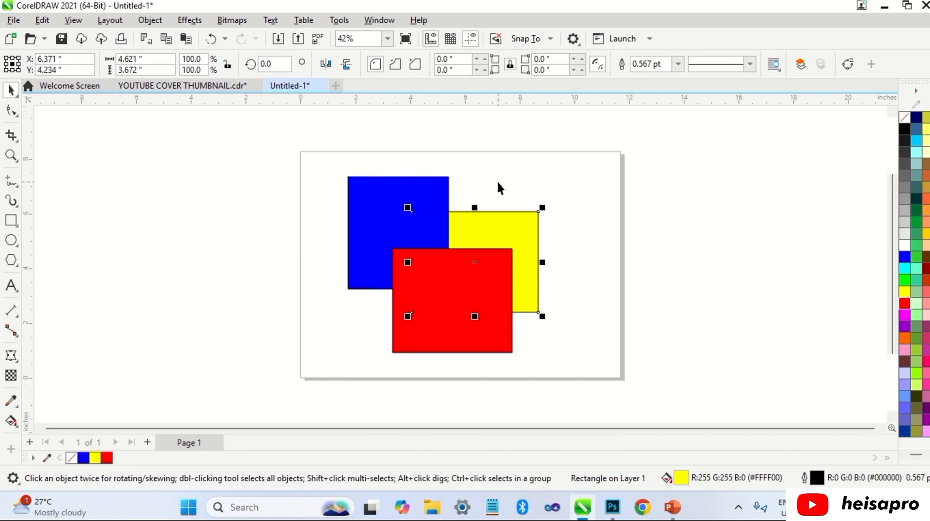
pyautogui.click(507, 171)
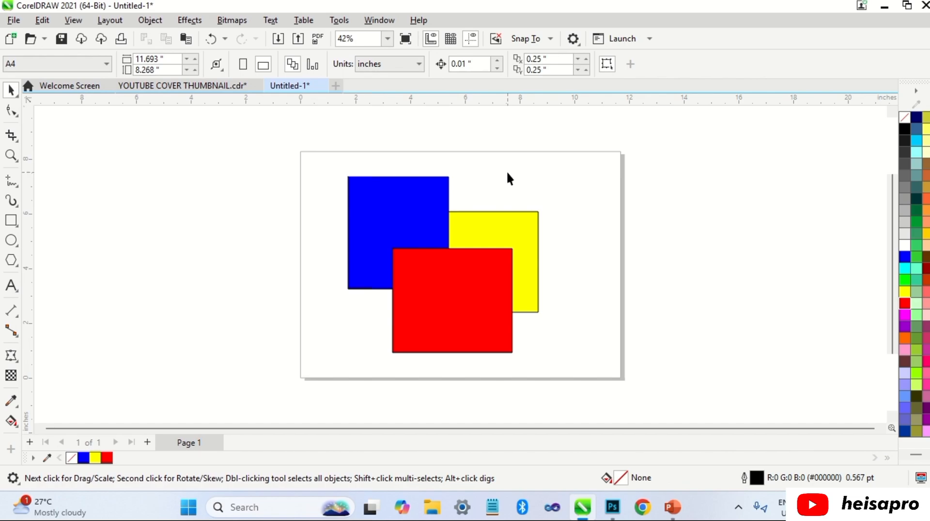
# Step: Place the blue rectangle directly in front of the red one using the In Front Of order command
pyautogui.click(438, 192)
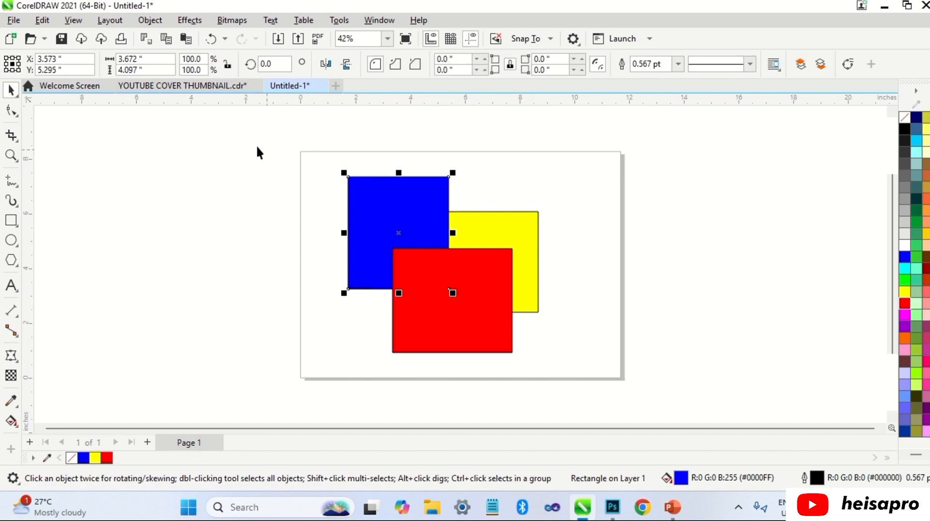
pyautogui.click(150, 20)
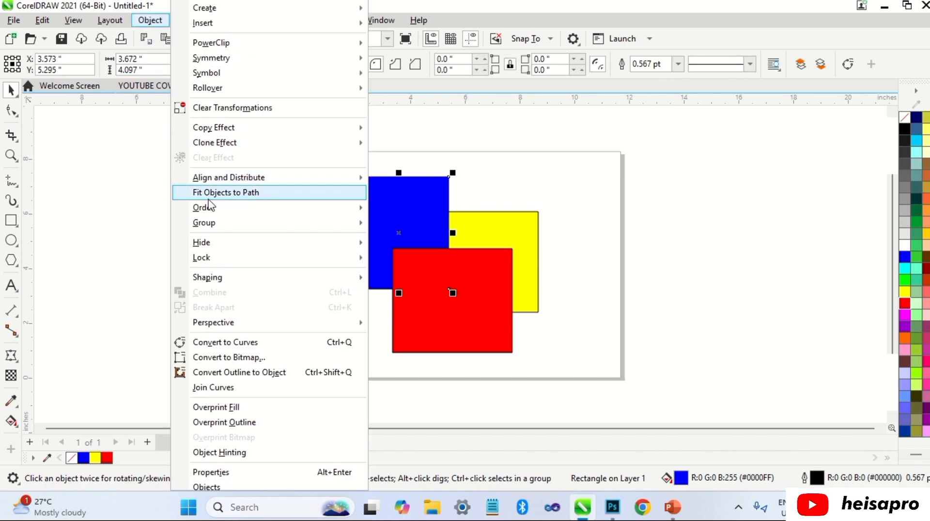
pyautogui.moveTo(210, 209)
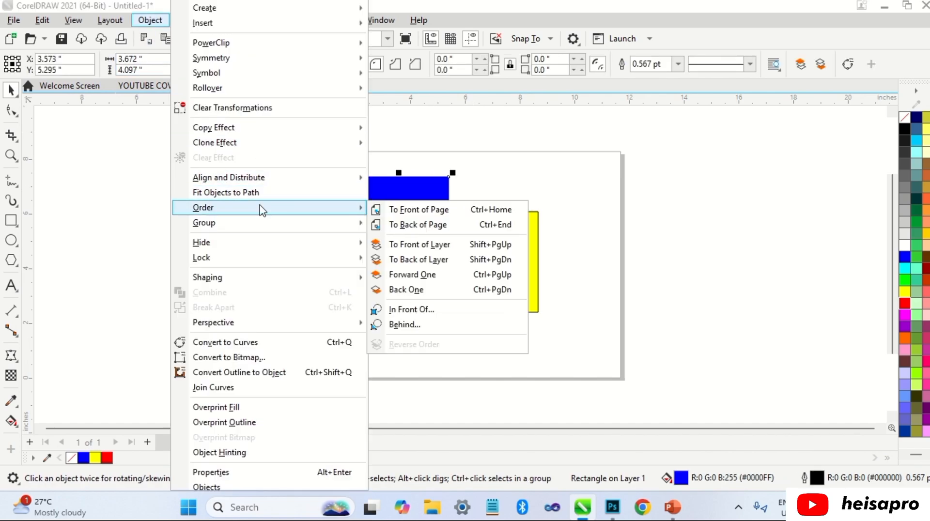
pyautogui.click(417, 315)
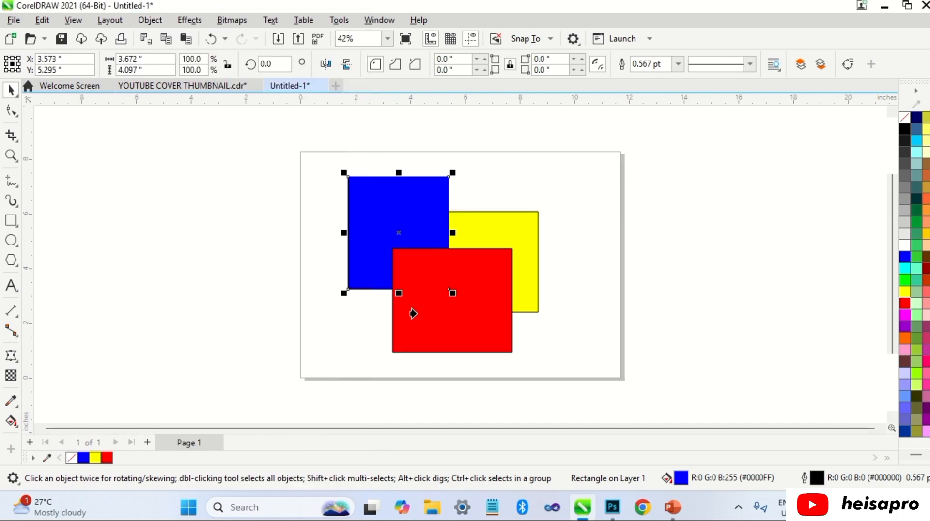
pyautogui.click(438, 318)
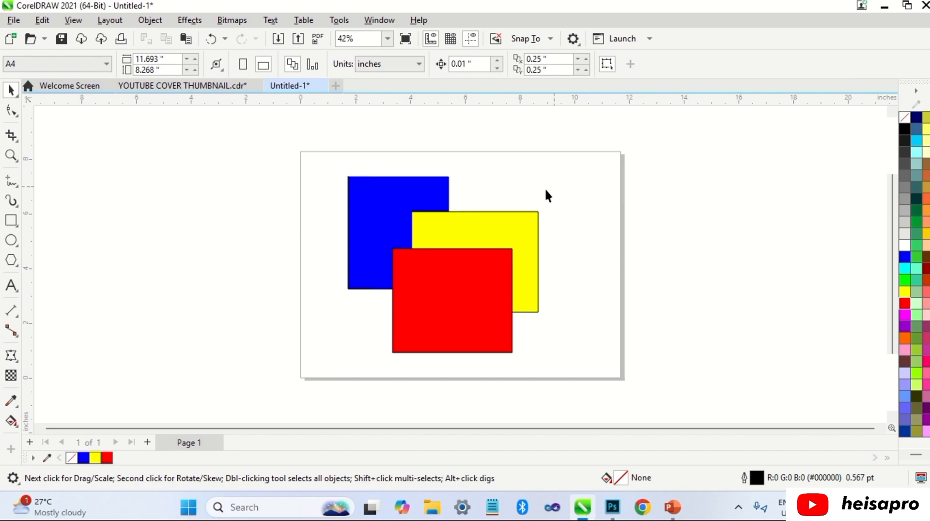
# Step: Try sending the red rectangle to the back of the page twice, undoing the change each time
pyautogui.click(479, 268)
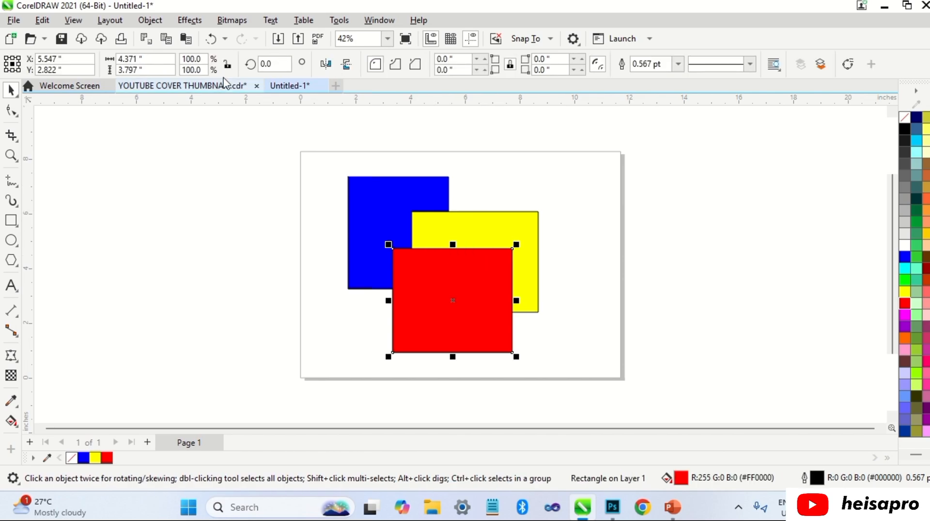
pyautogui.click(158, 23)
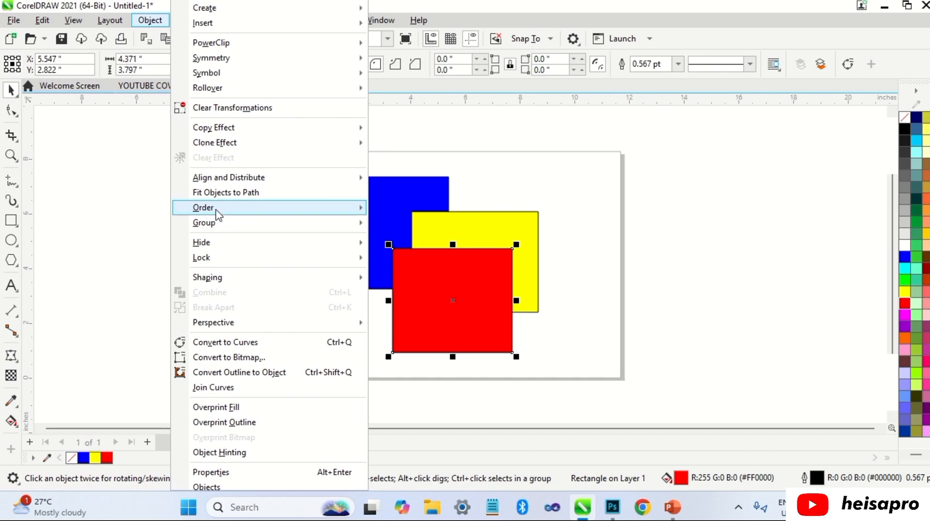
pyautogui.moveTo(219, 209)
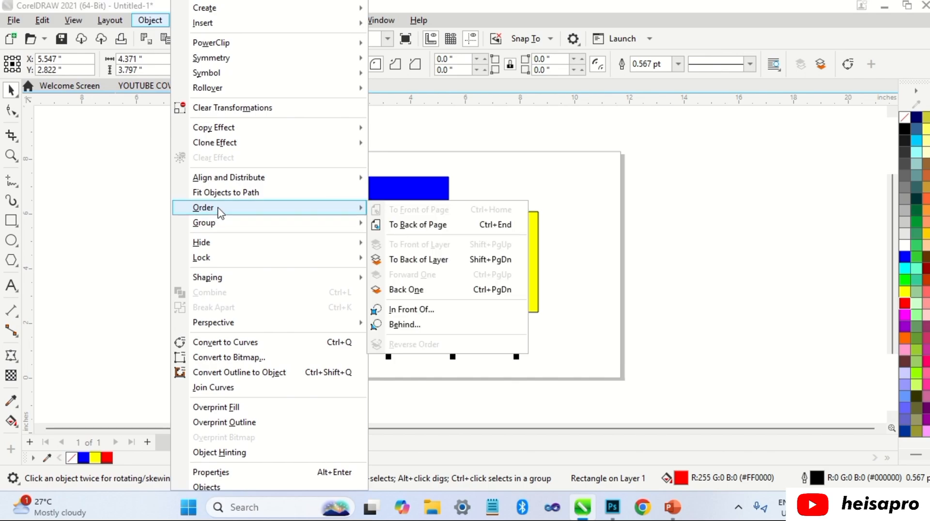
pyautogui.click(399, 225)
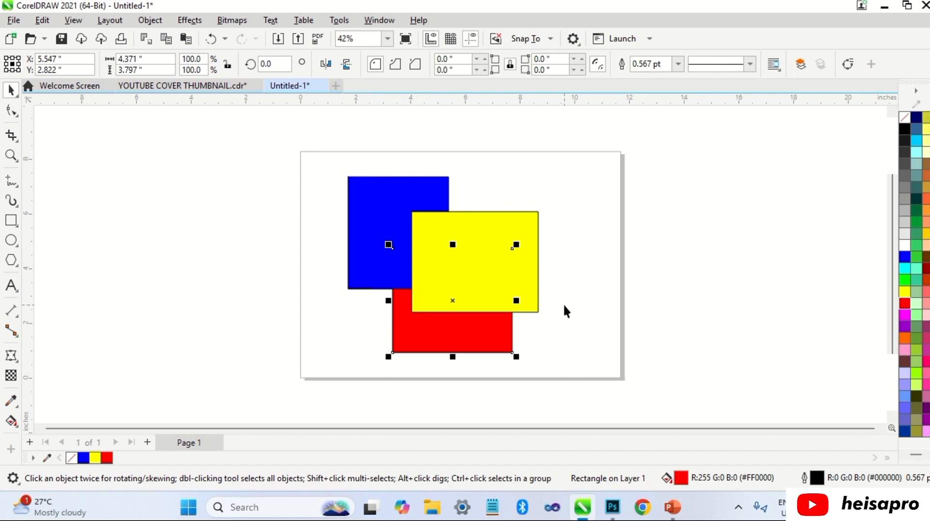
pyautogui.hotkey('ctrl', 'z')
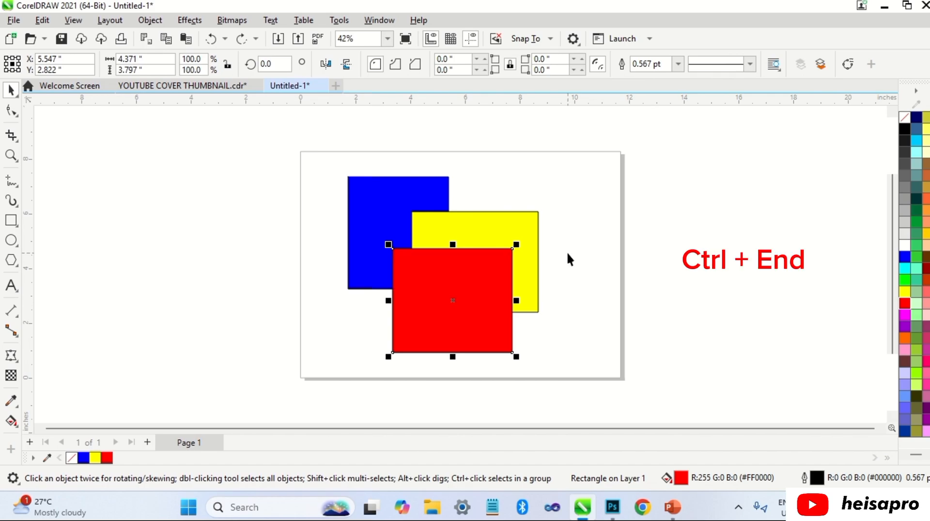
pyautogui.hotkey('ctrl', 'End')
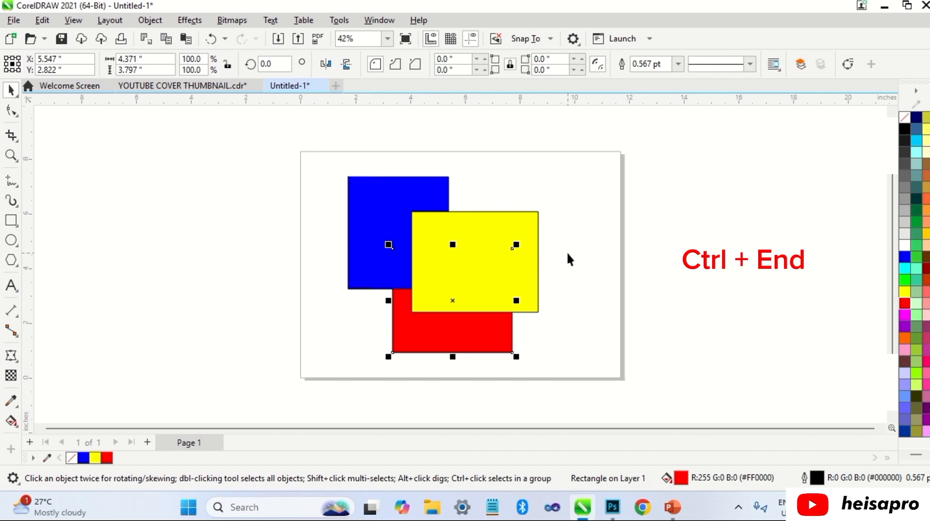
pyautogui.hotkey('ctrl', 'z')
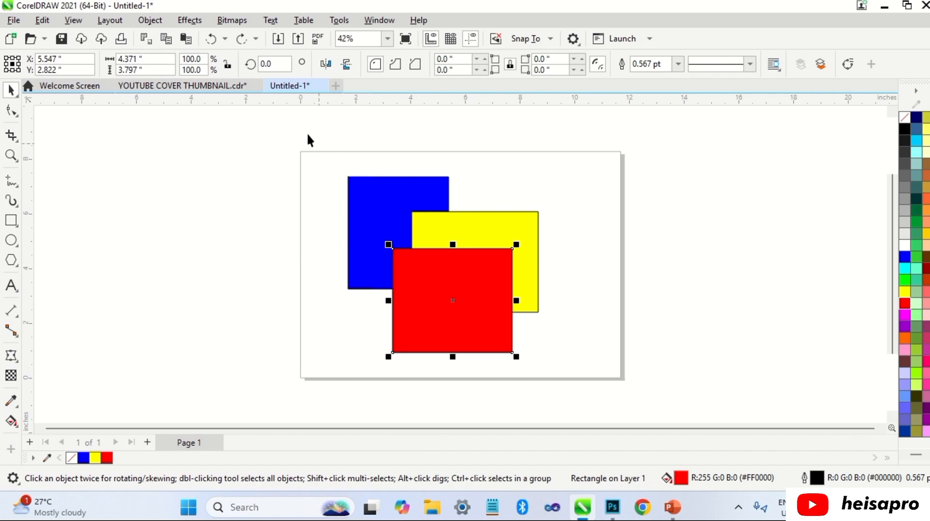
# Step: Try sending the red rectangle to the back of the layer twice, undoing the change each time
pyautogui.click(149, 21)
pyautogui.moveTo(228, 209)
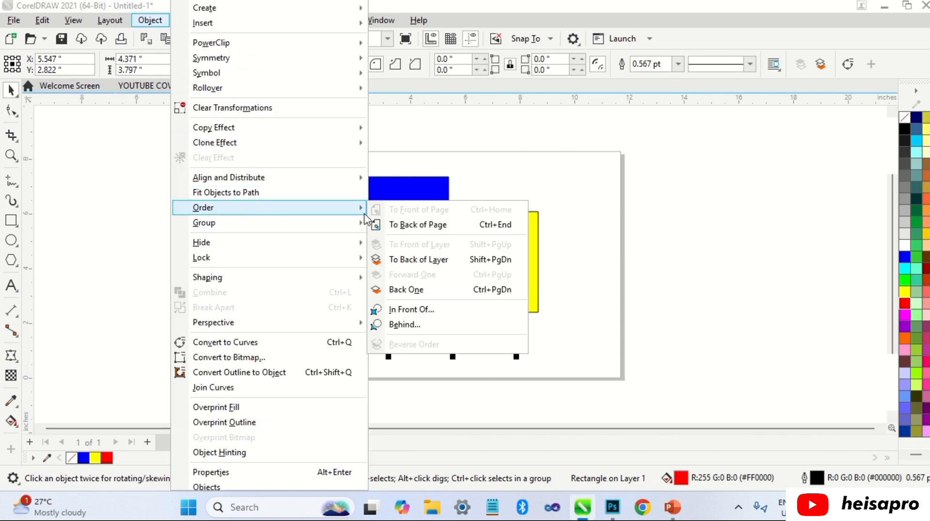
pyautogui.click(407, 259)
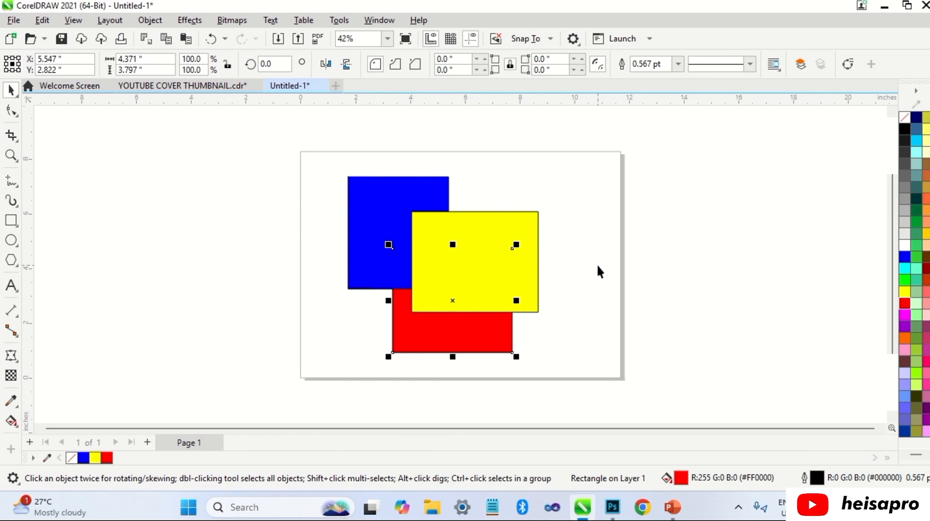
pyautogui.hotkey('ctrl', 'z')
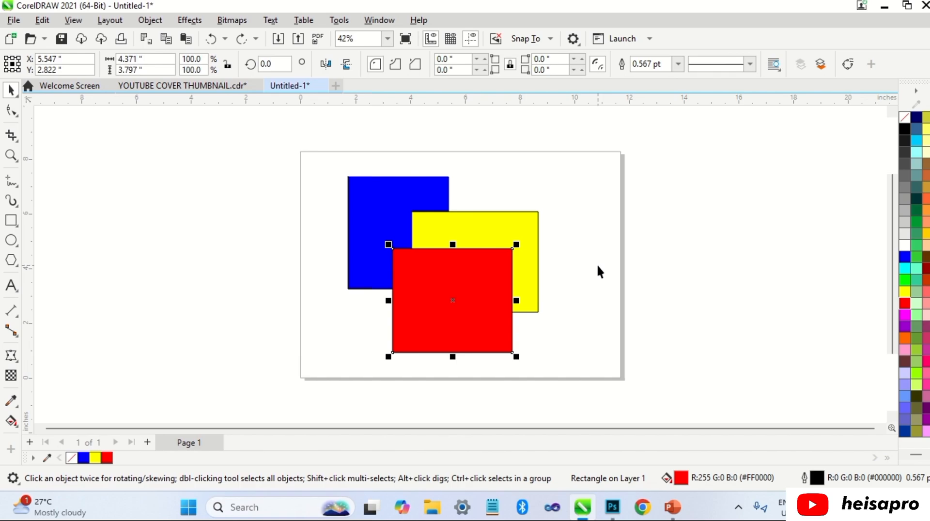
pyautogui.hotkey('shift', 'pagedown')
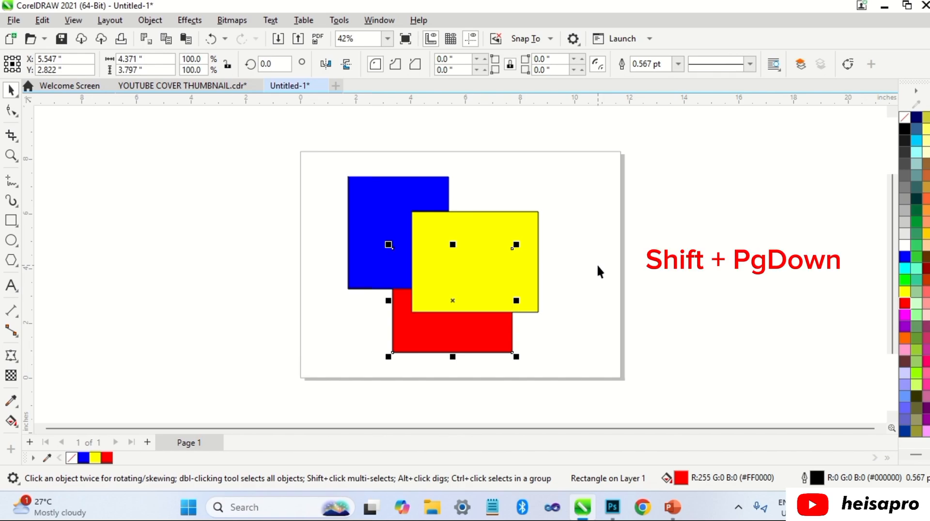
pyautogui.hotkey('ctrl', 'z')
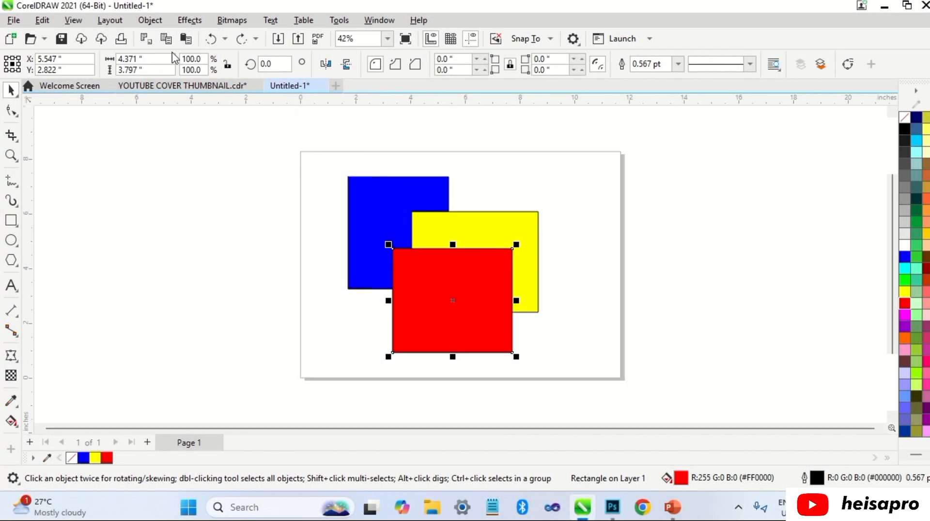
# Step: Try moving the red rectangle back one level twice, behind the yellow and blue ones, and undo the moves
pyautogui.click(150, 20)
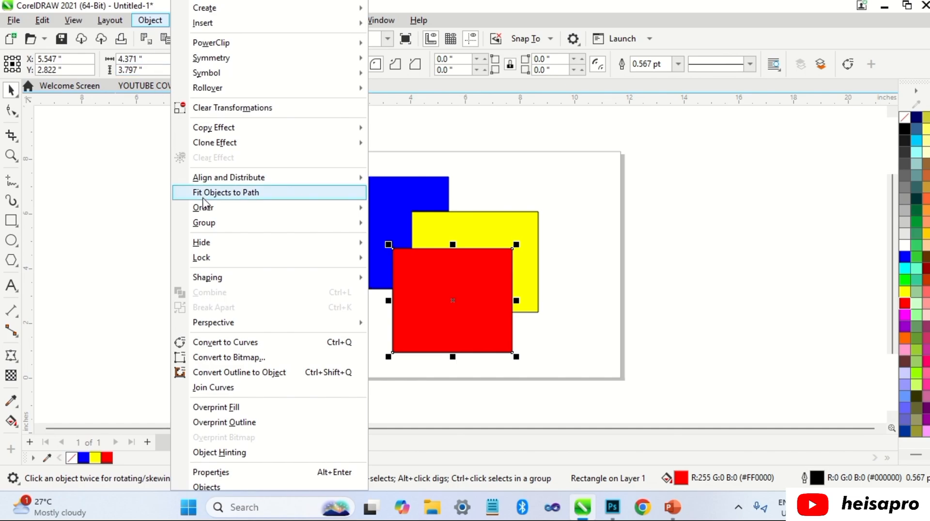
pyautogui.moveTo(218, 210)
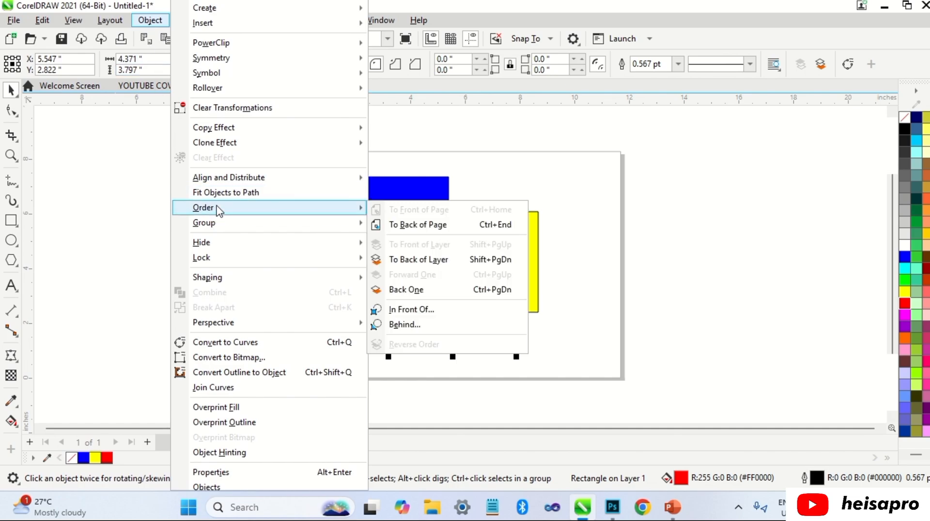
pyautogui.click(403, 291)
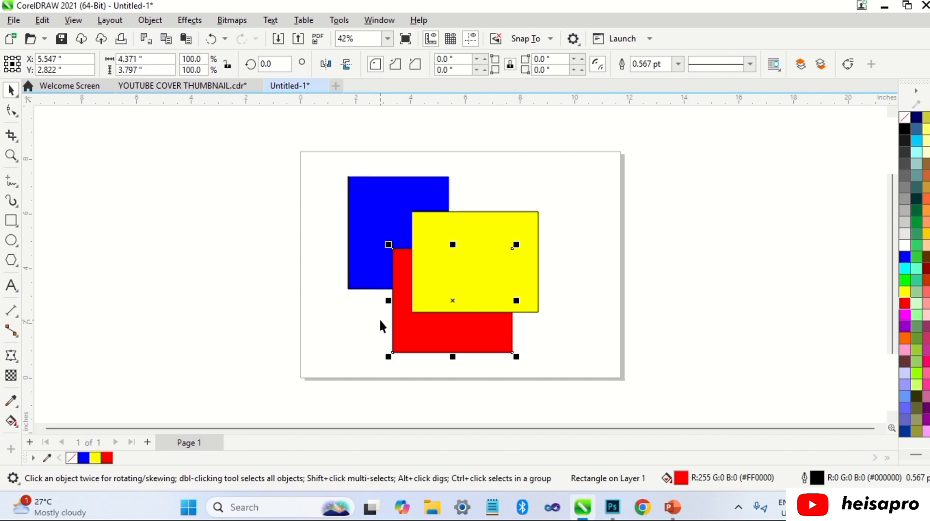
pyautogui.click(149, 20)
pyautogui.moveTo(204, 208)
pyautogui.click(406, 289)
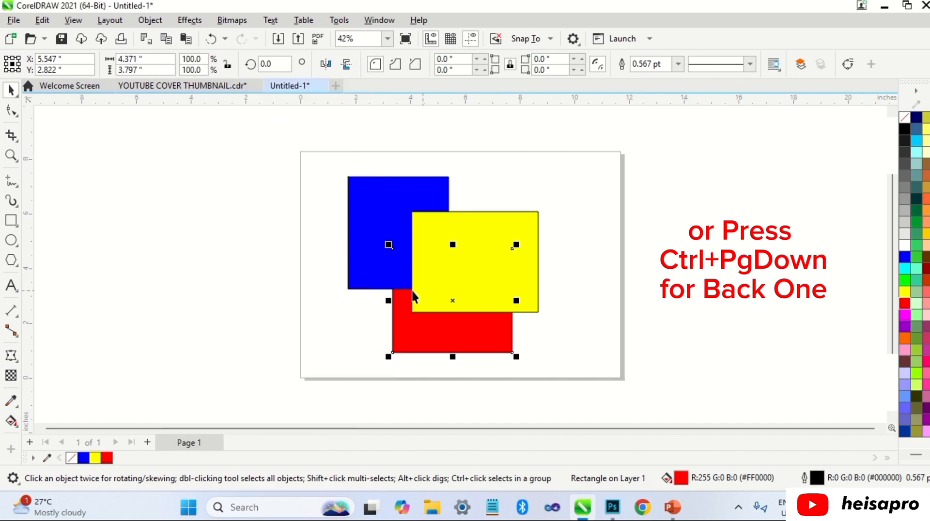
pyautogui.hotkey('ctrl', 'z')
# Step: Place the red rectangle directly behind the yellow one using the Behind order command
pyautogui.click(149, 20)
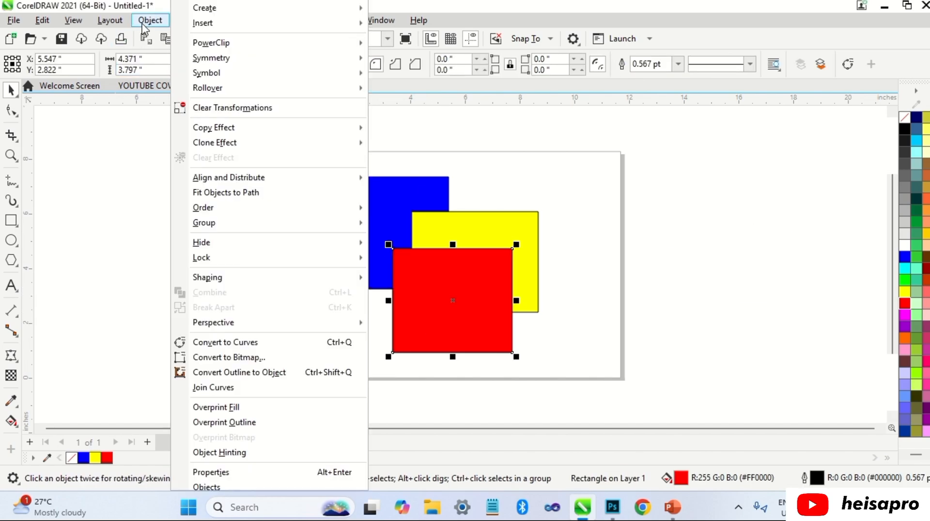
pyautogui.moveTo(213, 208)
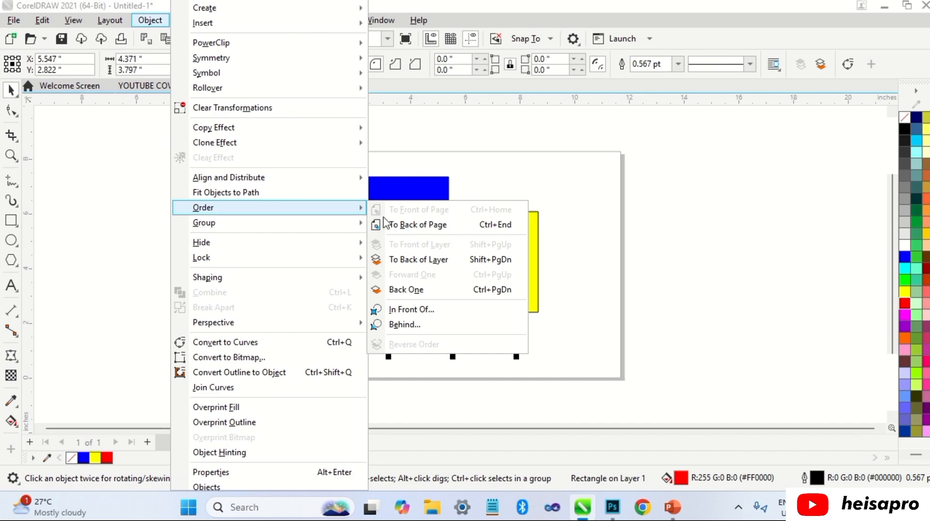
pyautogui.click(427, 323)
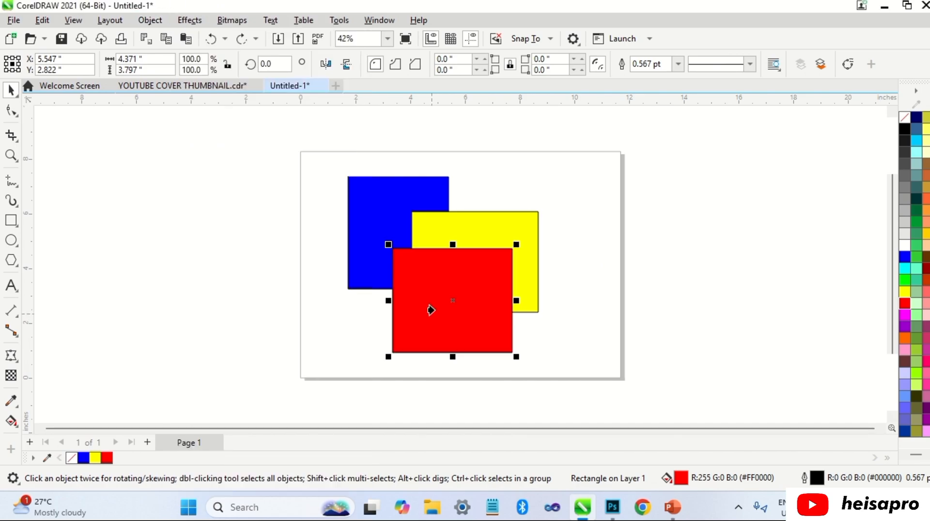
pyautogui.click(469, 231)
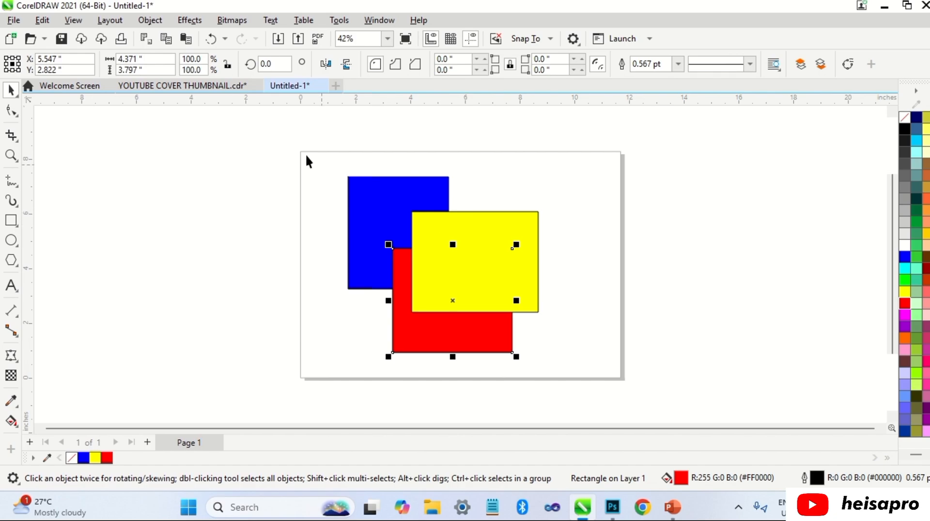
# Step: Place the red rectangle directly behind the blue one using the Behind order command
pyautogui.click(154, 22)
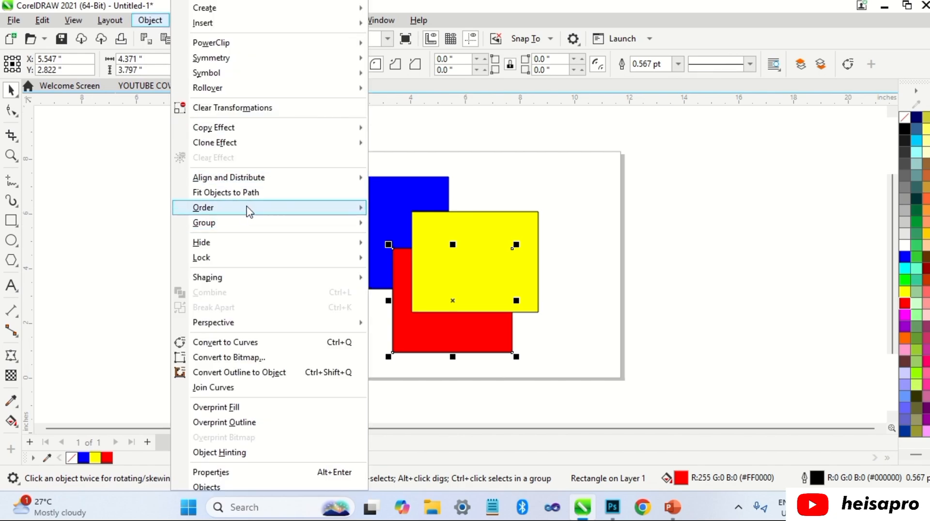
pyautogui.moveTo(242, 207)
pyautogui.click(405, 324)
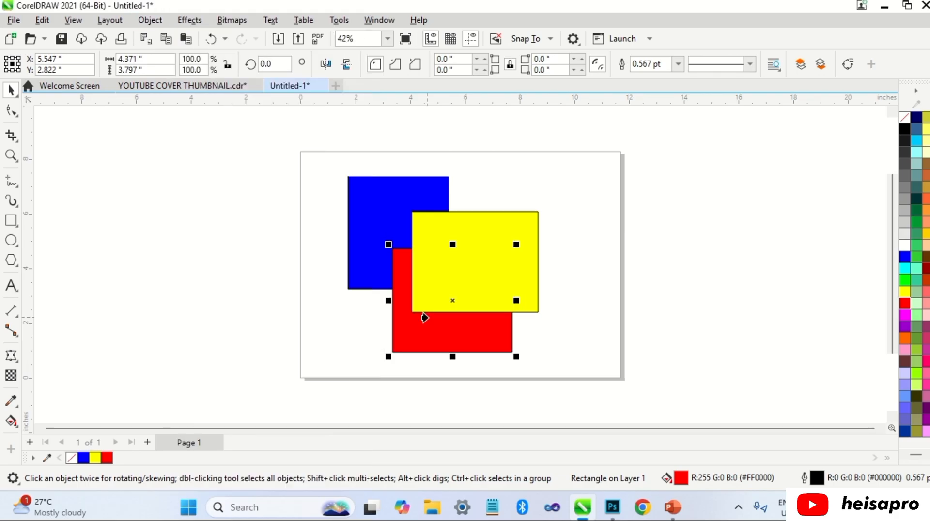
pyautogui.click(365, 214)
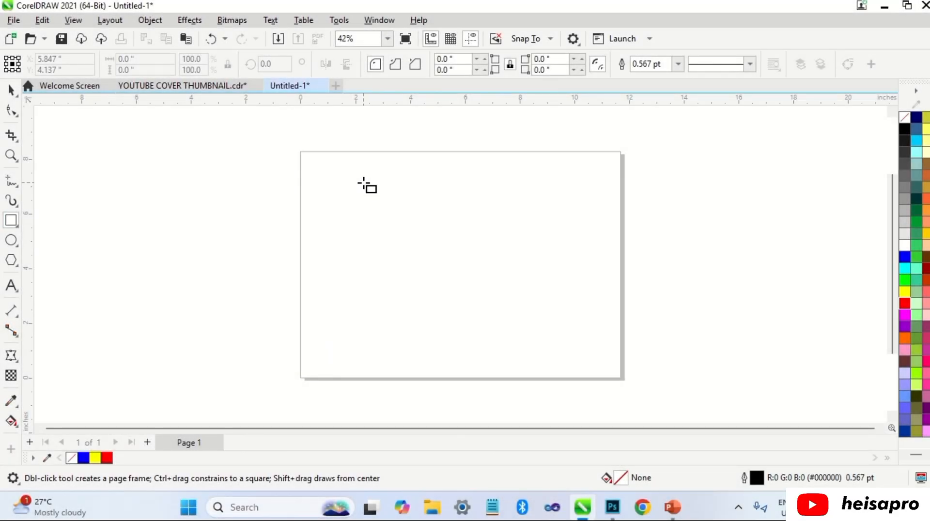
# Step: Draw a rectangle about 6.5 by 5.6 inches on the page and a smaller one about 3.7 by 2.9 inches inside it
pyautogui.moveTo(363, 182); pyautogui.dragTo(541, 335)
pyautogui.moveTo(399, 215); pyautogui.dragTo(500, 296)
pyautogui.press('space')
# Step: Fill the large rectangle with blue and the smaller one with red, and clear the selection
pyautogui.click(494, 183)
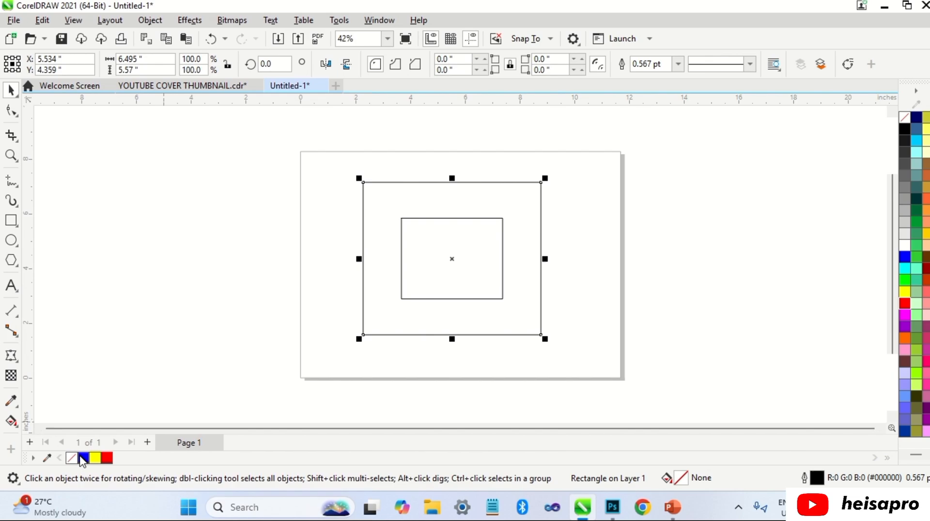
pyautogui.click(82, 457)
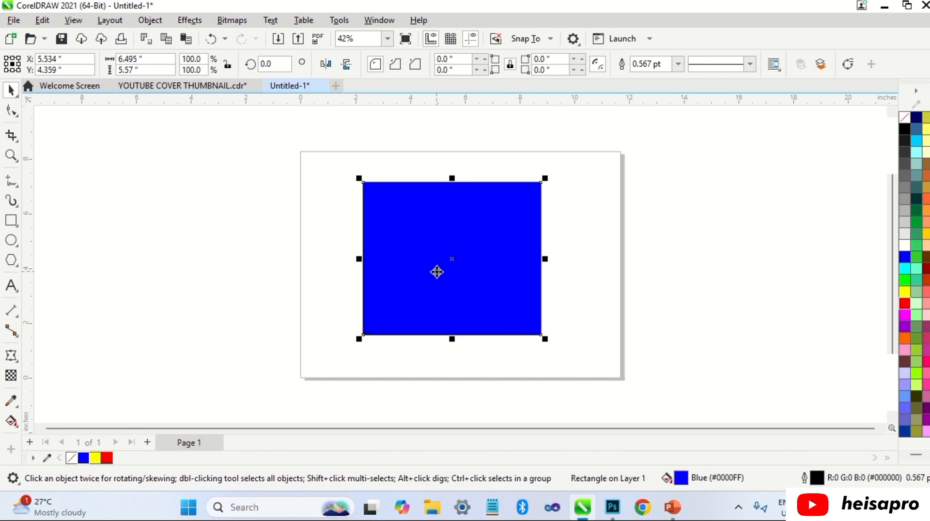
pyautogui.keyDown('alt'); pyautogui.click(436, 272); pyautogui.keyUp('alt')
pyautogui.click(106, 457)
pyautogui.click(238, 291)
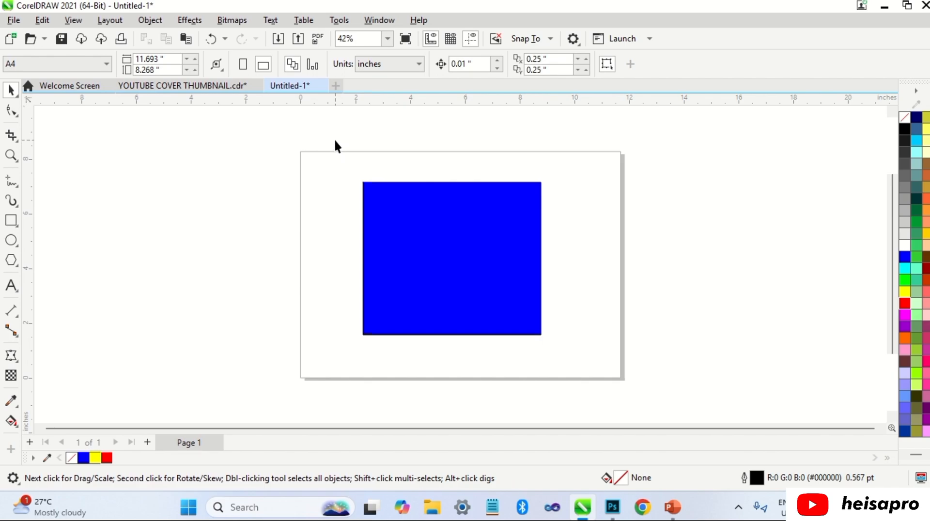
# Step: Select the red rectangle hidden behind the blue one, starting from a marquee around both, and bring it to the front of the layer
pyautogui.moveTo(335, 140); pyautogui.dragTo(534, 351)
pyautogui.hotkey('ctrl', 'z')
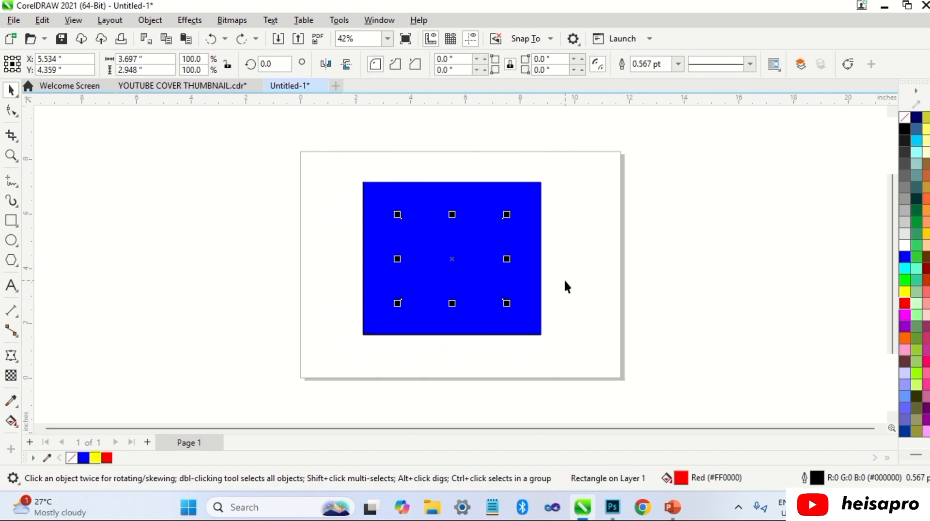
pyautogui.hotkey('shift', 'pageup')
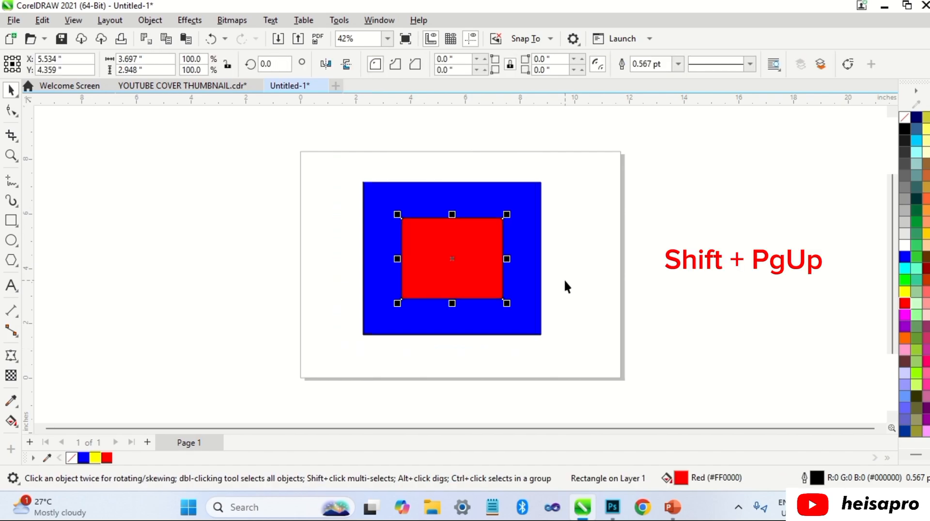
pyautogui.press('Delete')
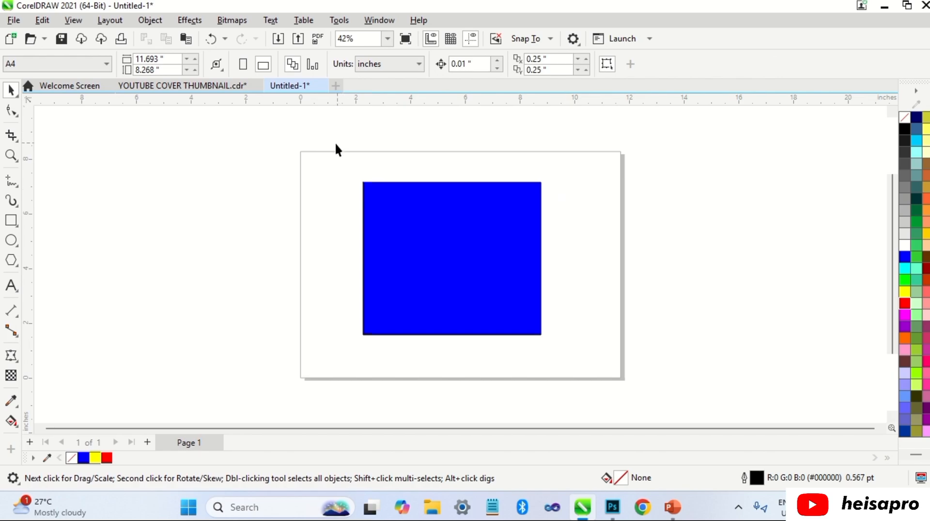
# Step: Marquee-select both rectangles again, cycle the selection to the hidden red one, and bring it to the front of the layer
pyautogui.moveTo(333, 132); pyautogui.dragTo(575, 357)
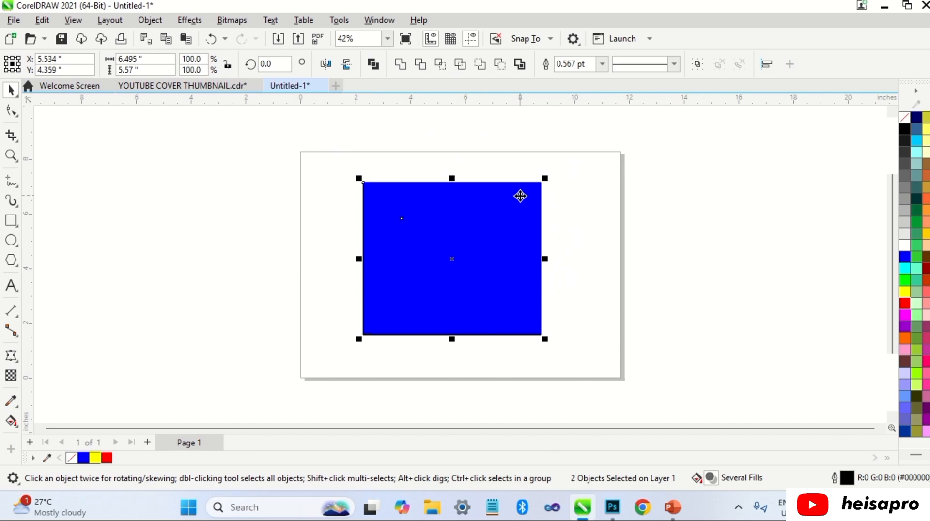
pyautogui.press('Tab')
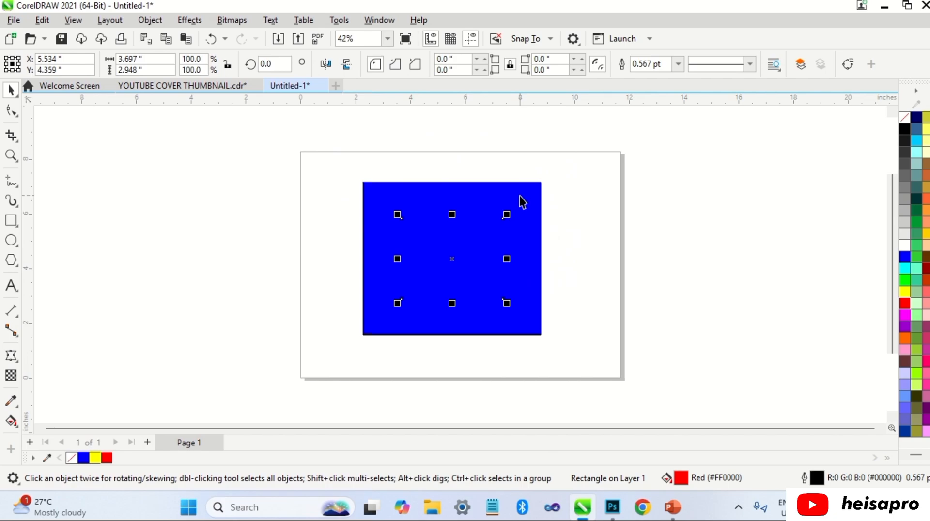
pyautogui.hotkey('shift', 'pageup')
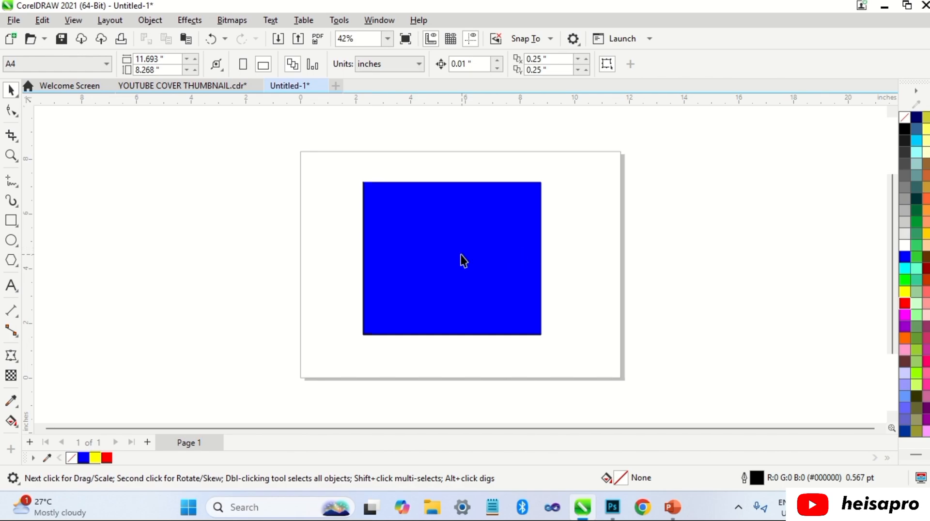
# Step: Select the hidden red rectangle directly through the blue one and bring it to the front of the layer
pyautogui.keyDown('alt'); pyautogui.click(460, 254); pyautogui.keyUp('alt')
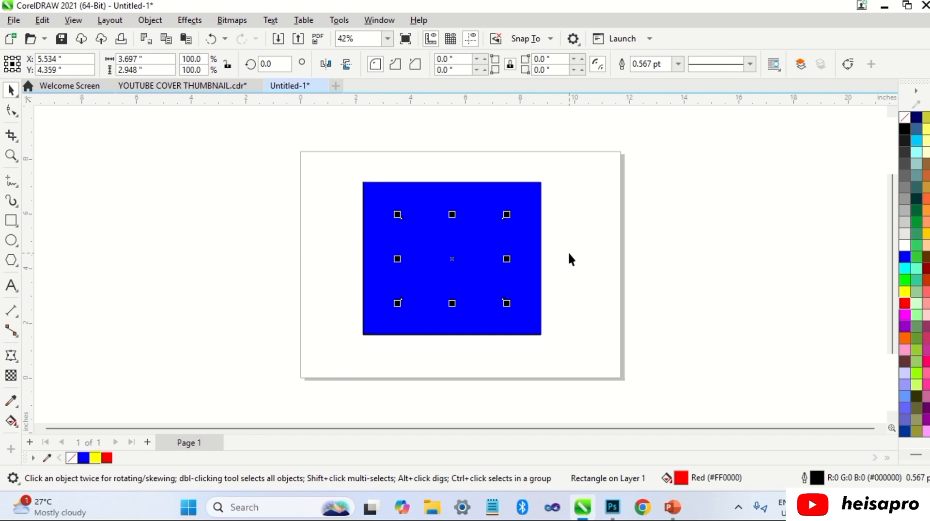
pyautogui.hotkey('shift', 'pageup')
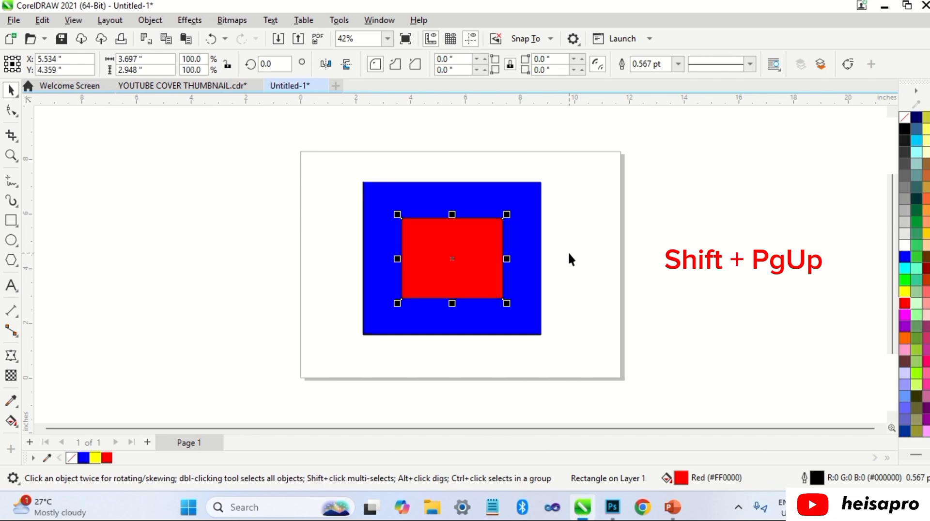